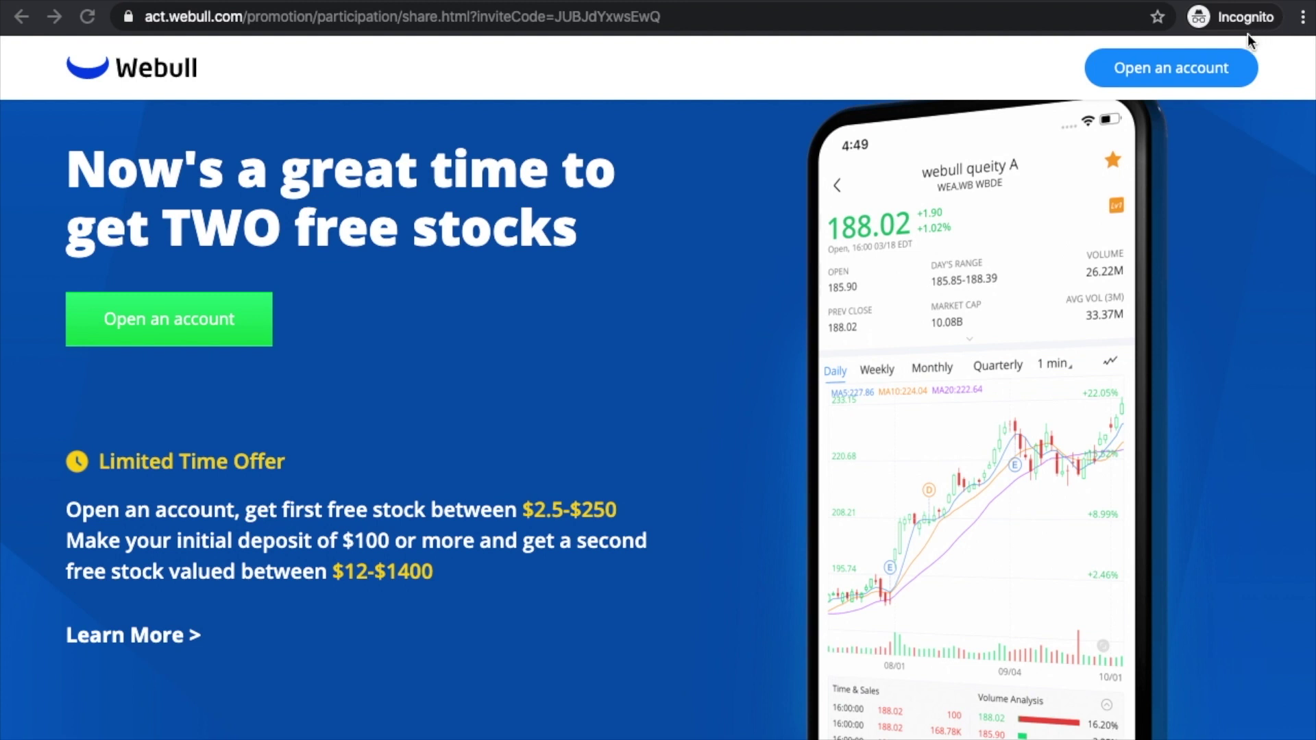
Start opening an account from the promotion and autofill the saved email and password
left_click(1196, 68)
left_click(224, 332)
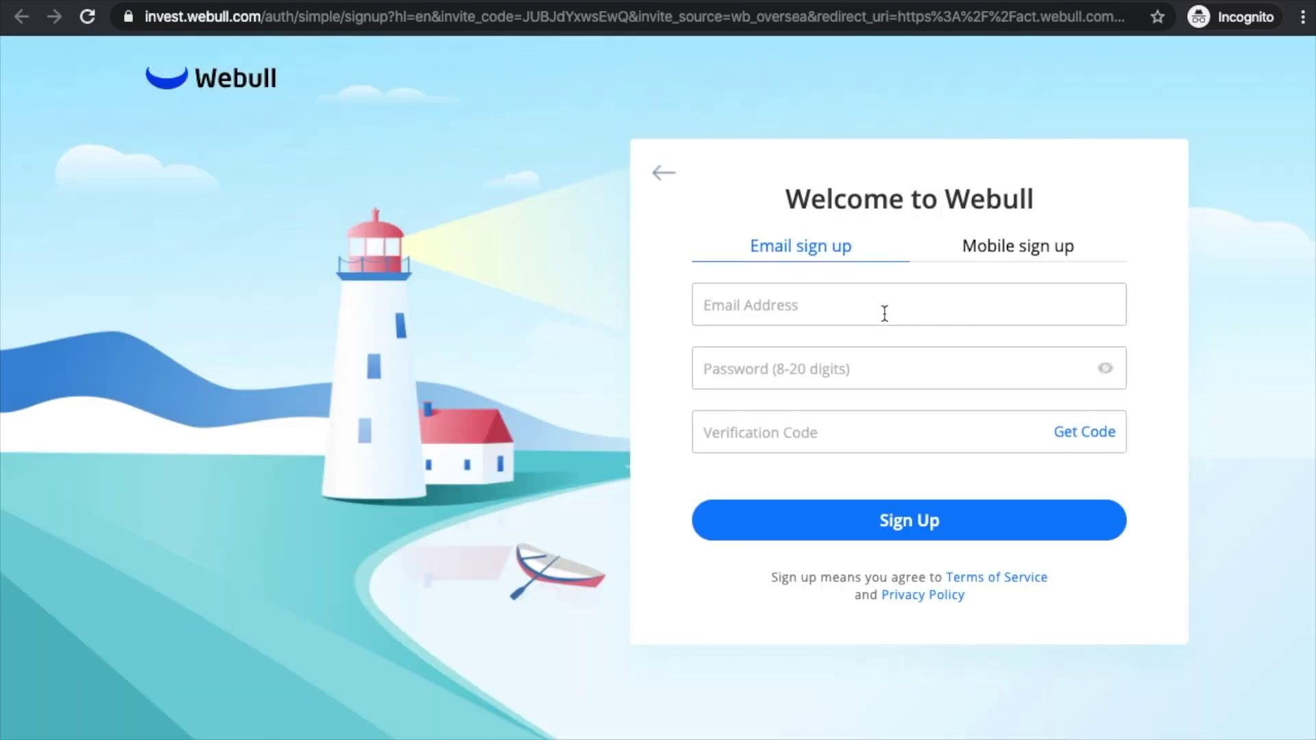
left_click(884, 312)
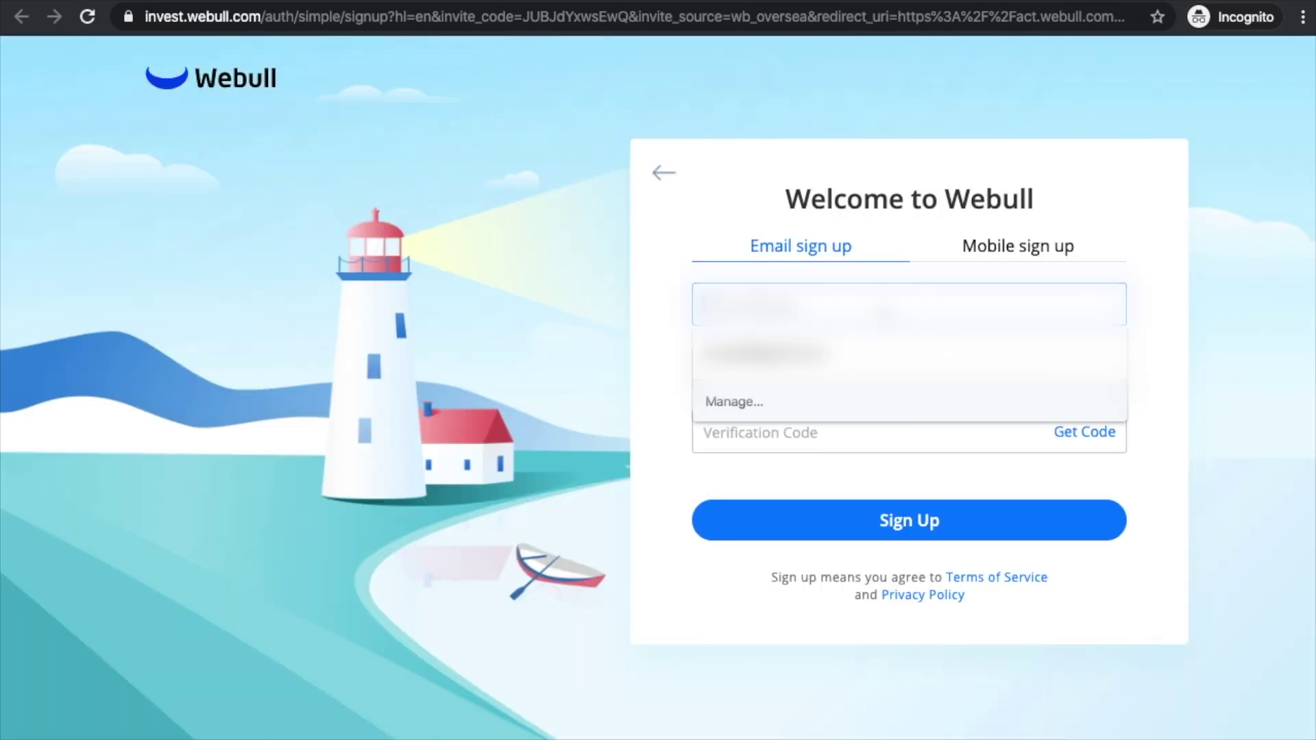
key("Return")
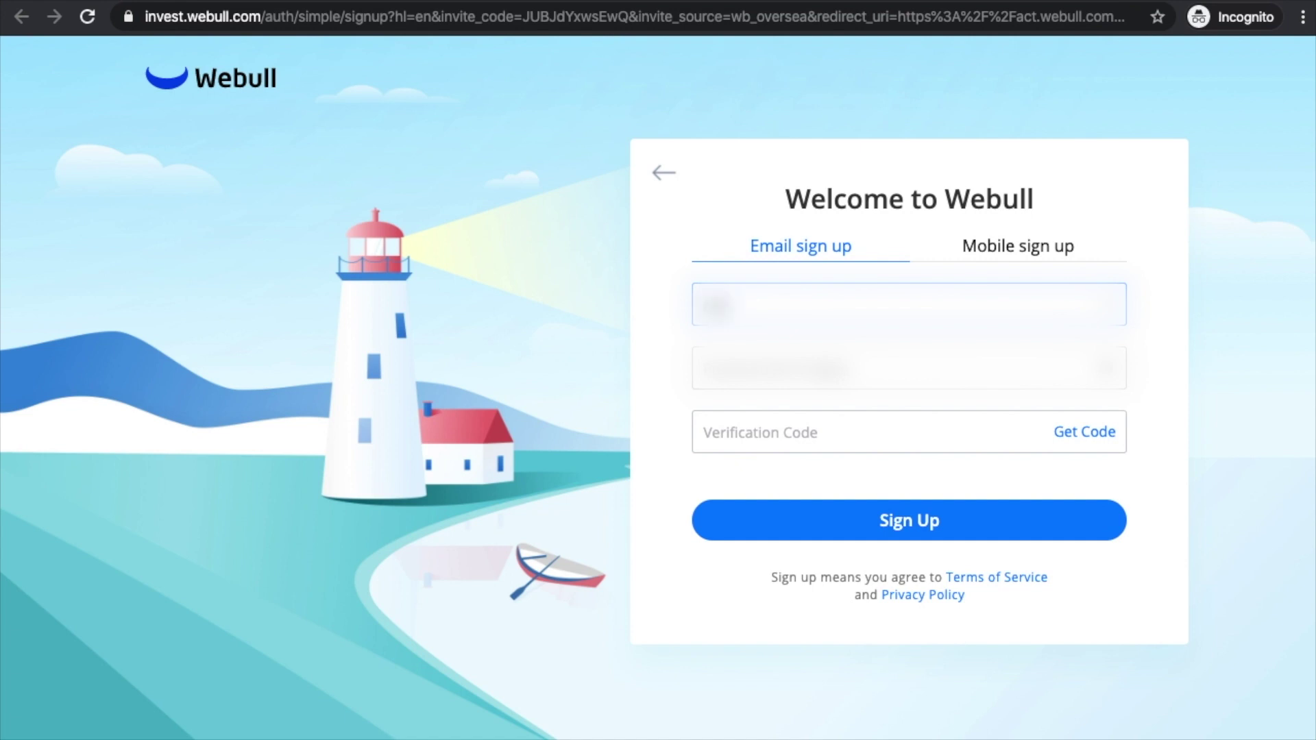
left_click(883, 428)
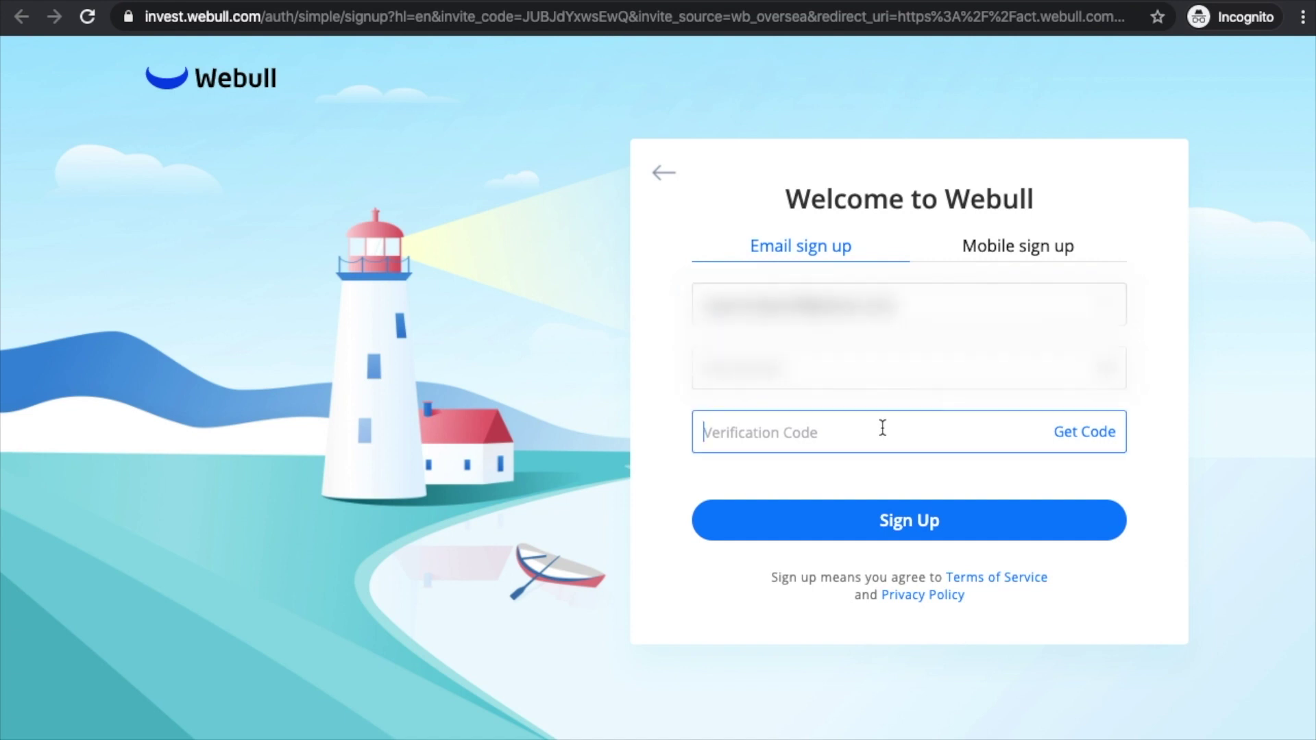
Request the emailed verification code, paste it in, and submit the sign-up
left_click(1083, 431)
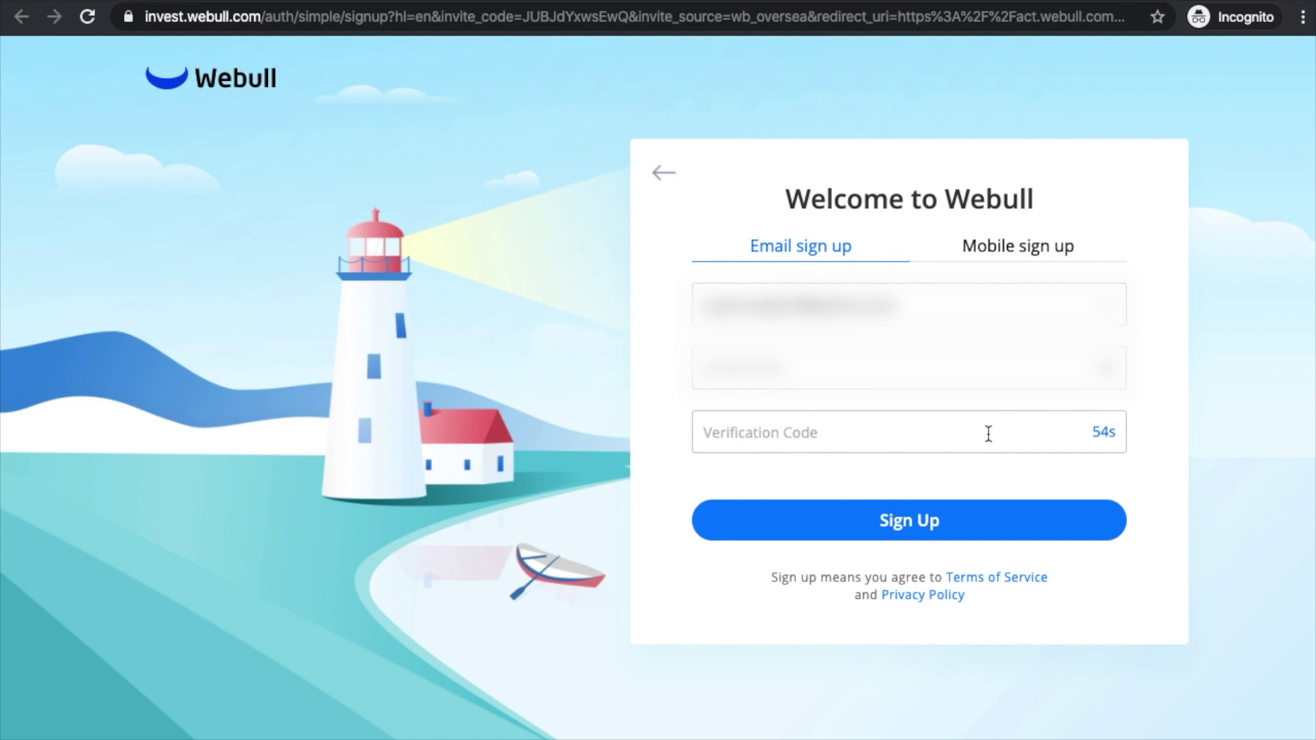
left_click(989, 433)
key("super+v")
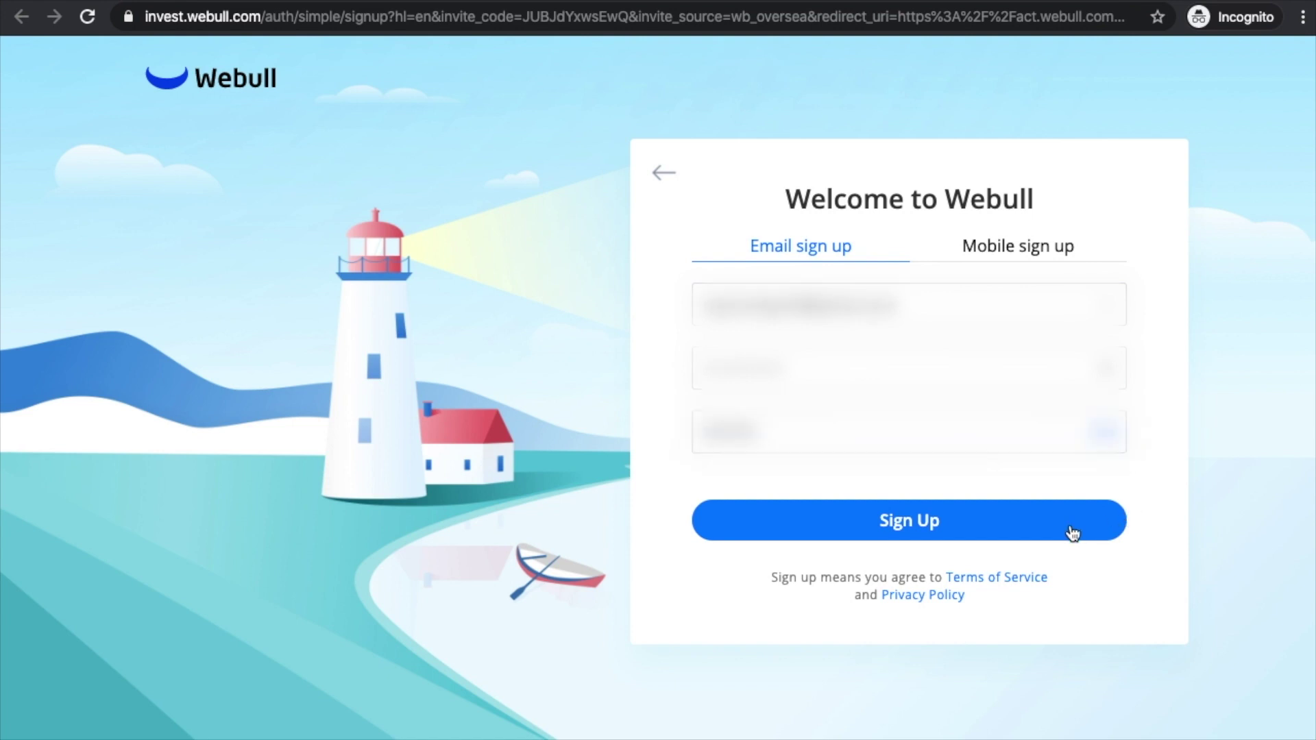
left_click(1072, 529)
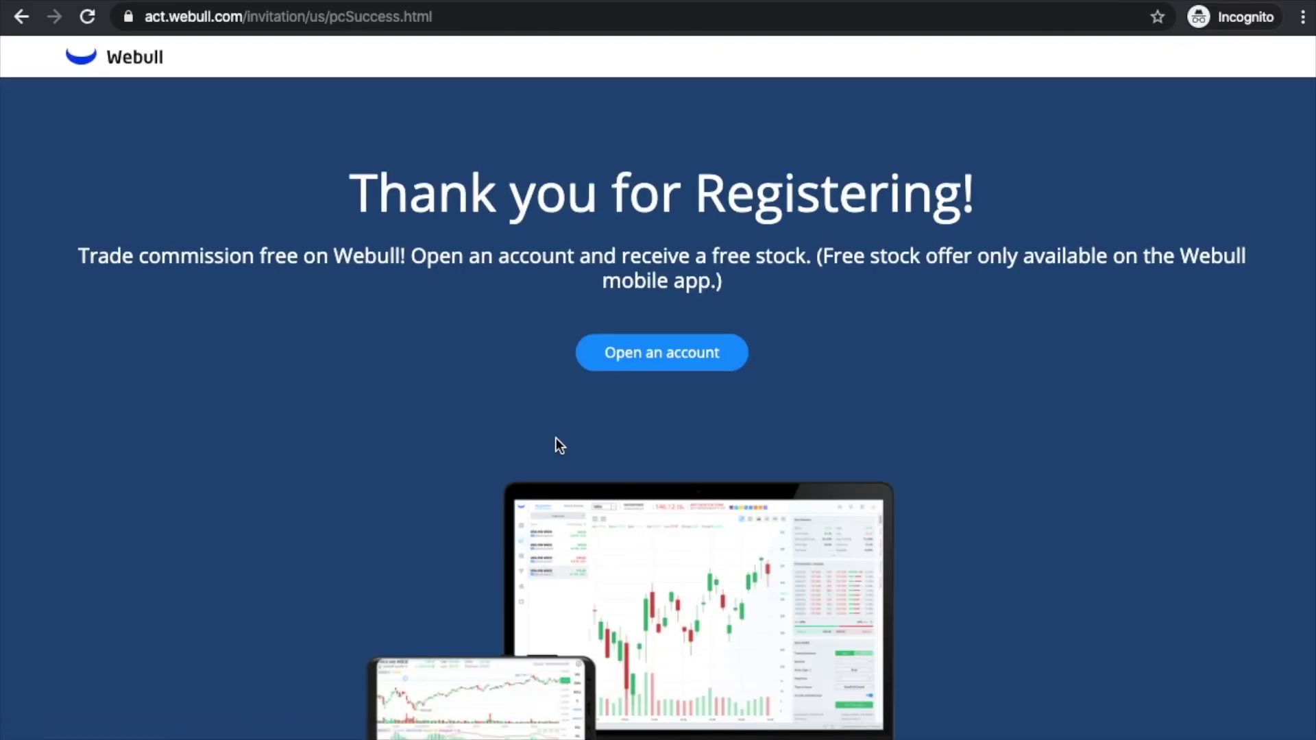
Fill in the personal information with first name John and birth year 1990, then continue
left_click(699, 351)
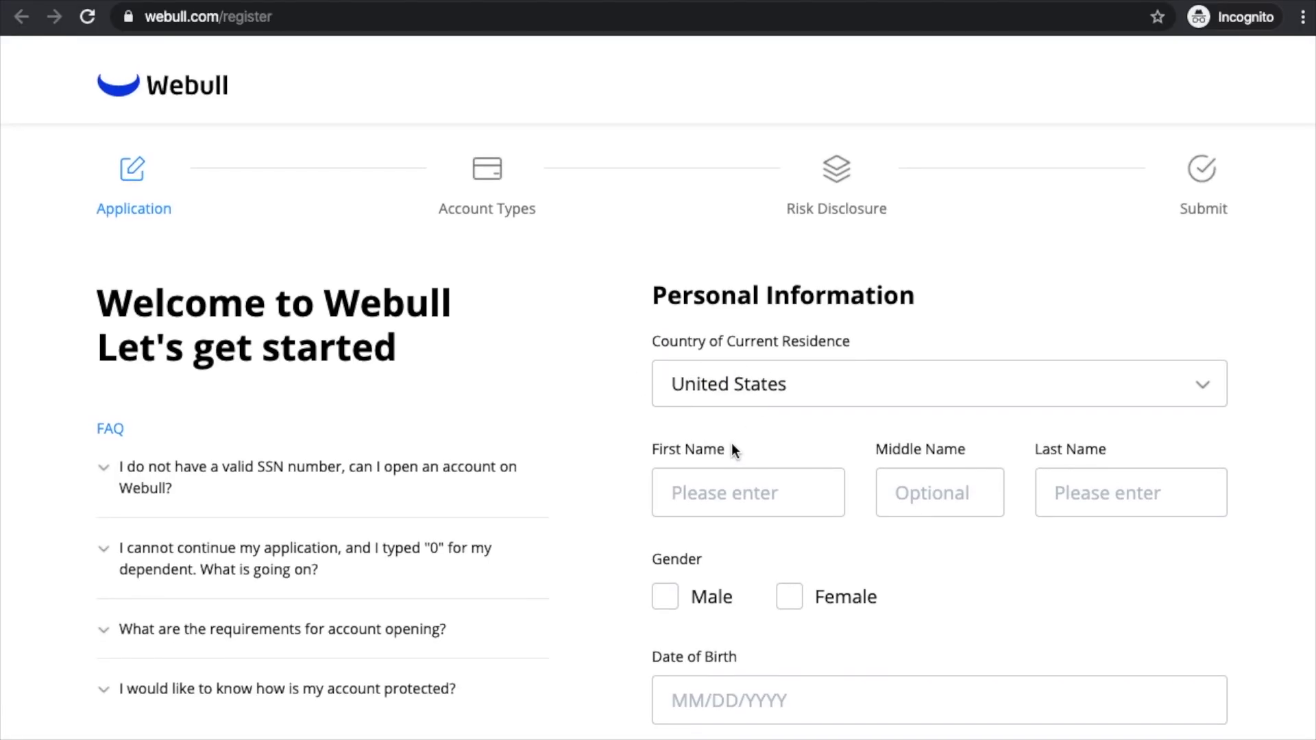
scroll(731, 444, "down", 3)
scroll(732, 443, "up", 3)
left_click(703, 504)
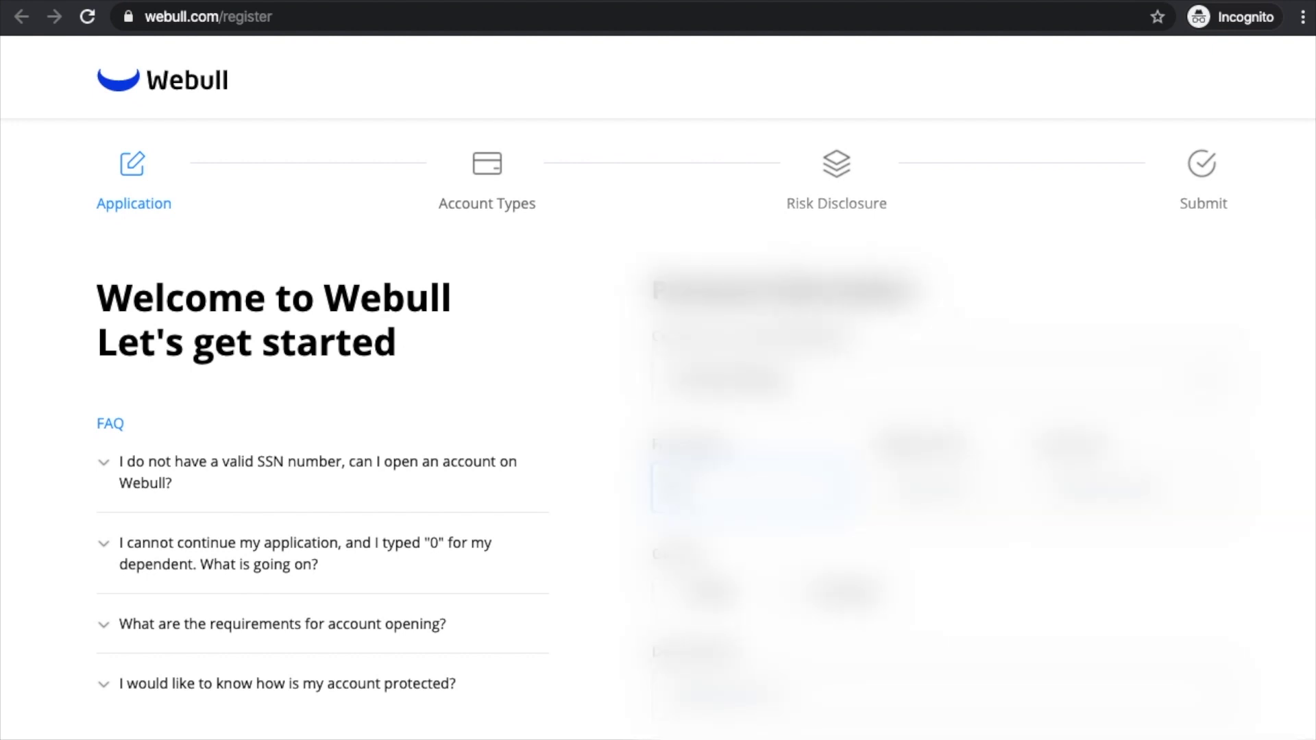
type("John")
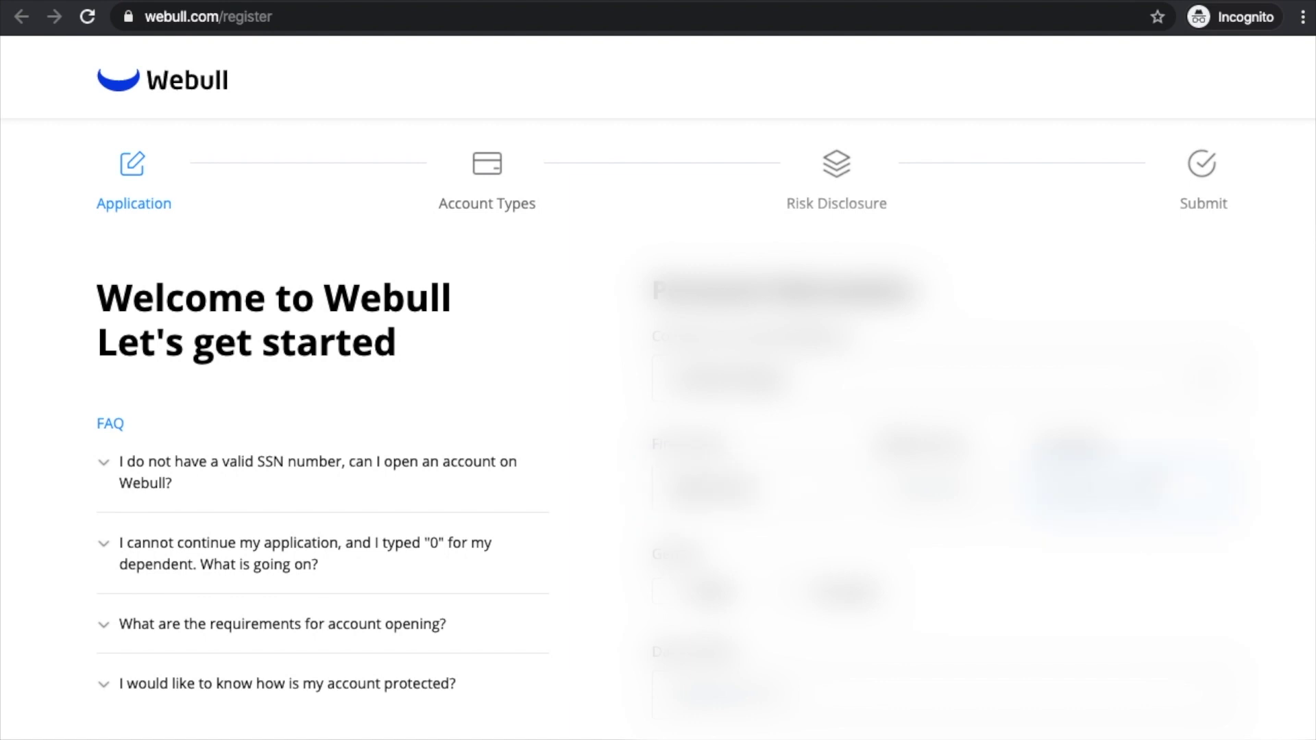
scroll(624, 558, "down", 1)
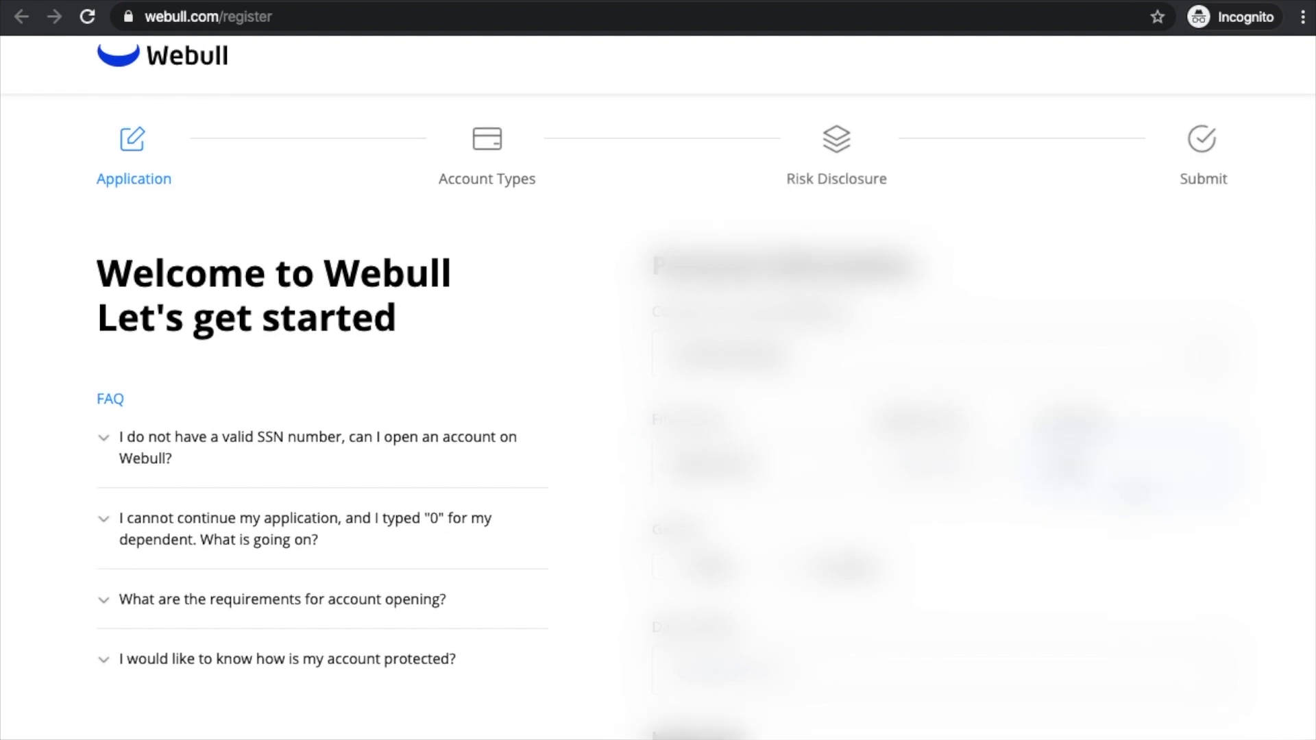
scroll(659, 370, "down", 4)
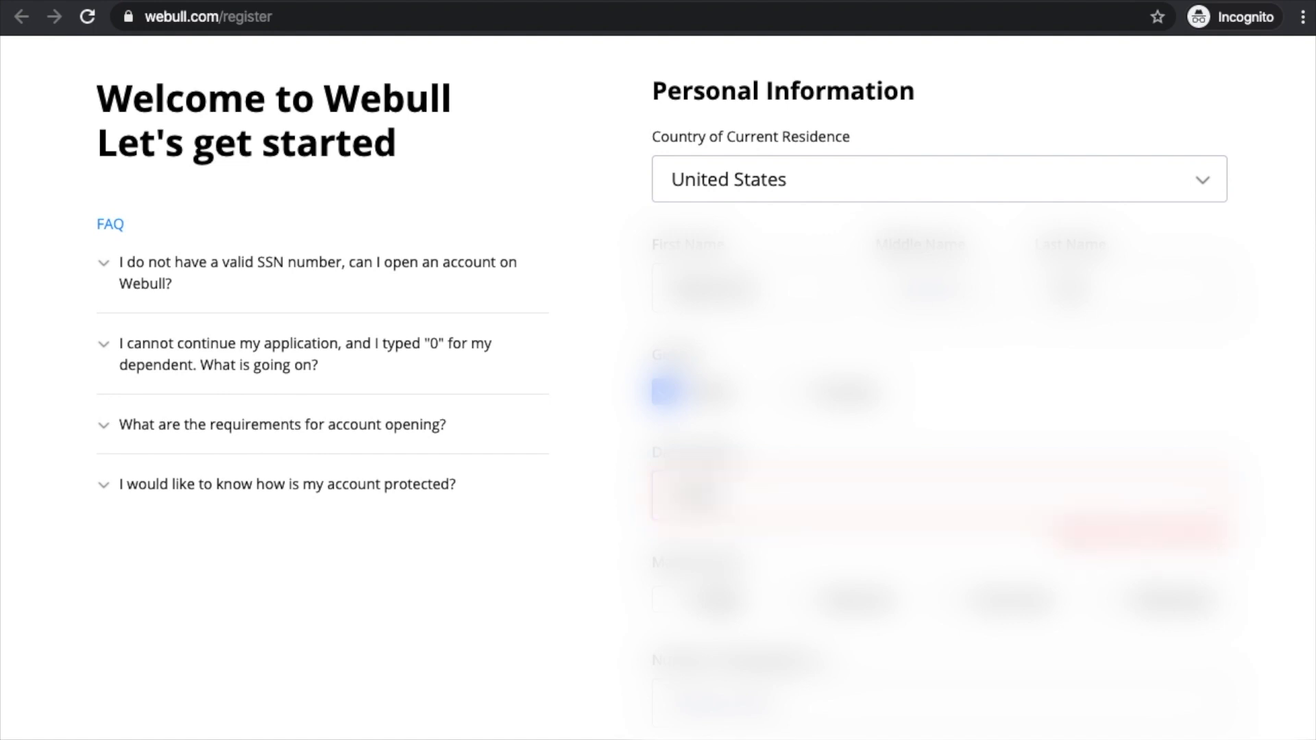
type("1990")
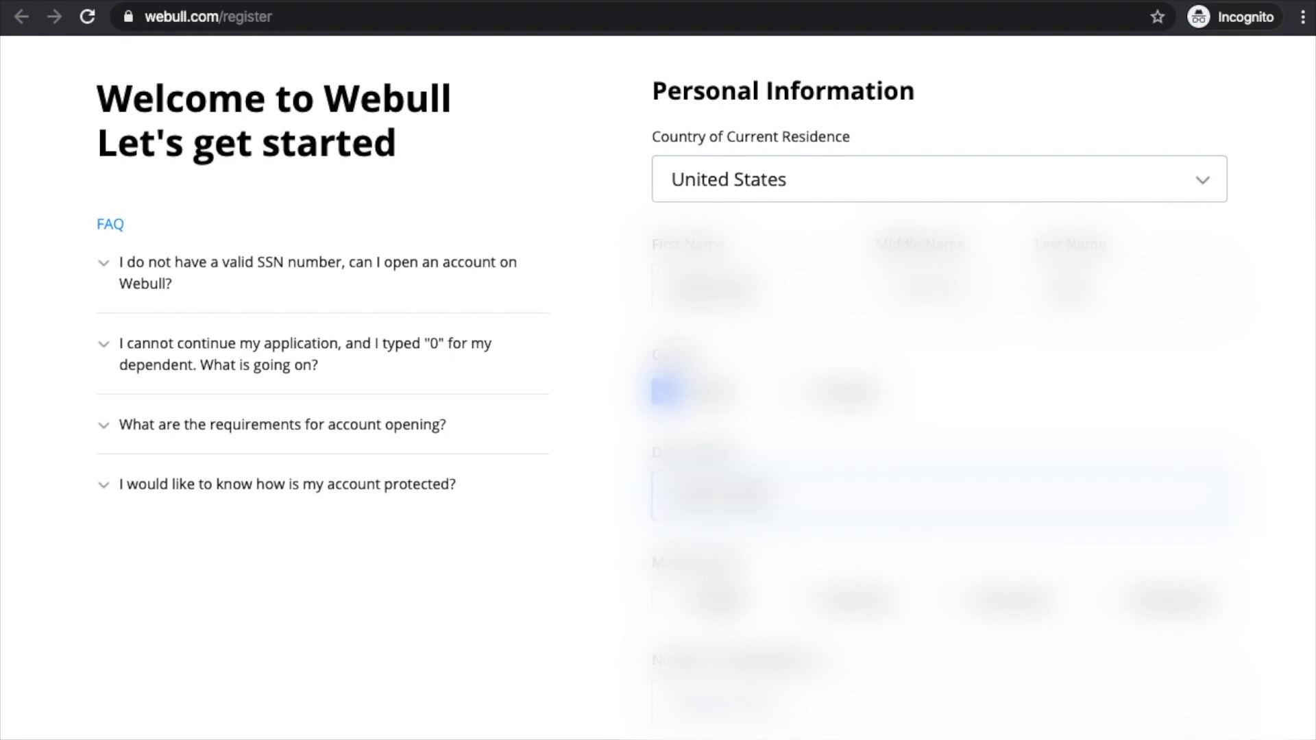
scroll(866, 576, "down", 10)
left_click(984, 628)
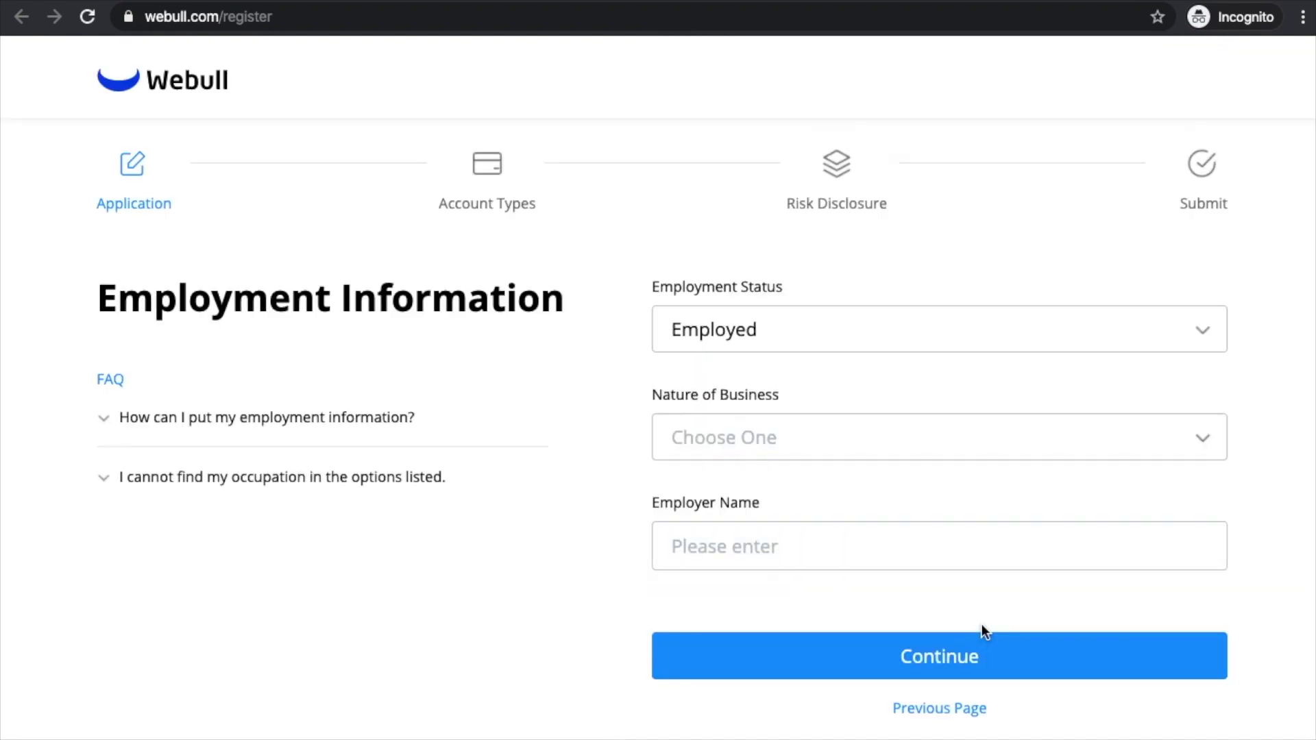
Pick a Nature of Business and submit the employment details with status Employed
left_click(779, 443)
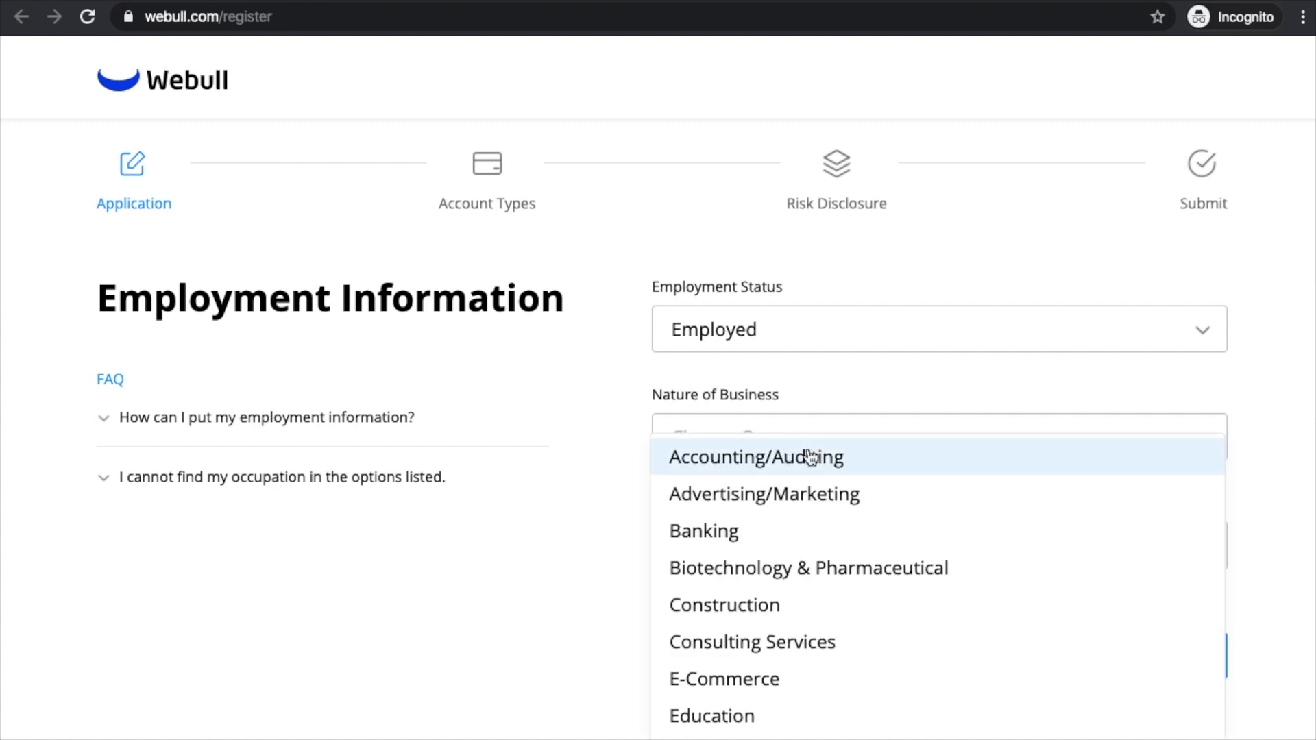
scroll(764, 455, "down", 2)
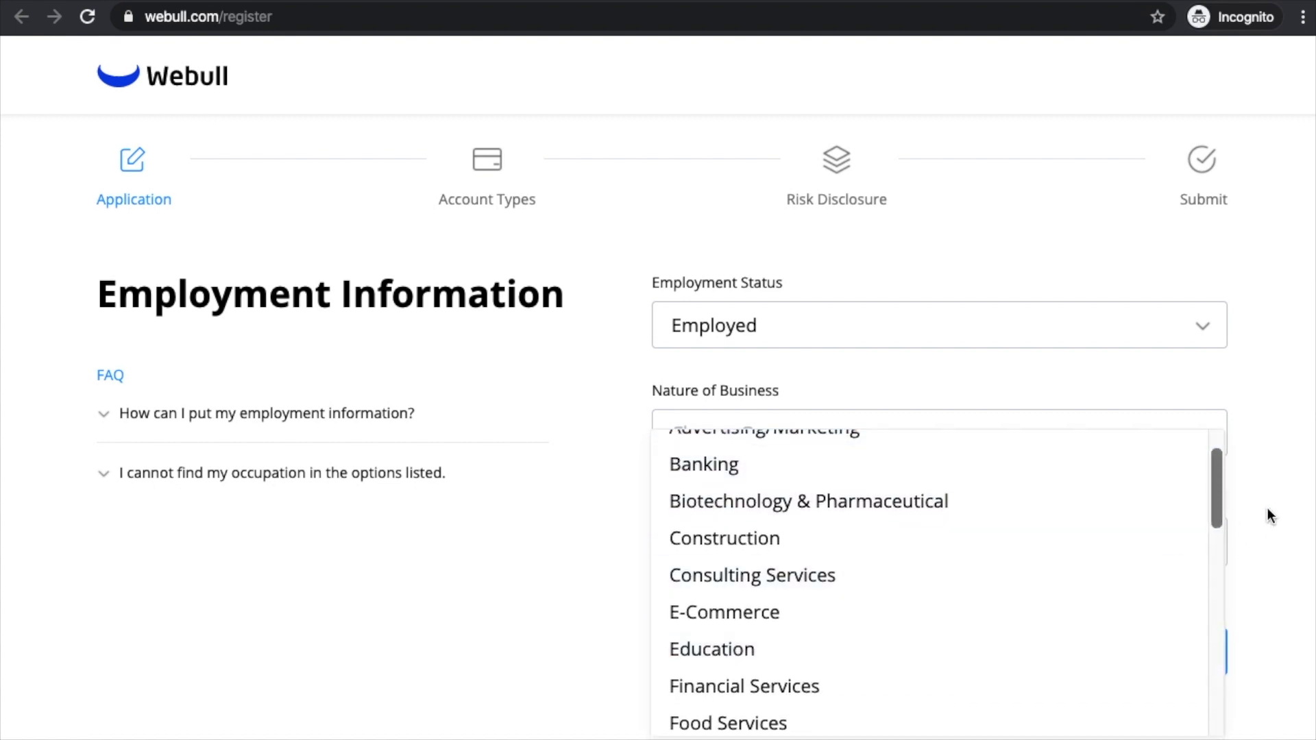
scroll(885, 510, "down", 4)
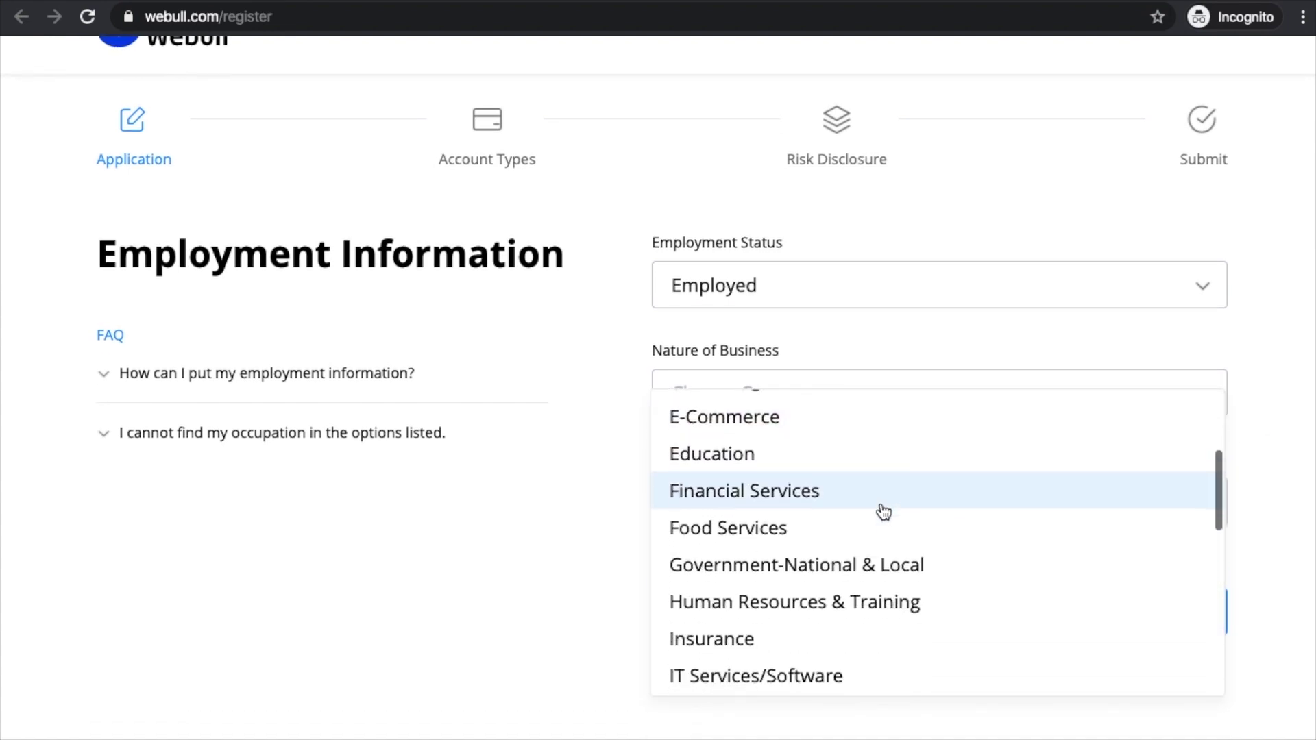
scroll(869, 508, "down", 3)
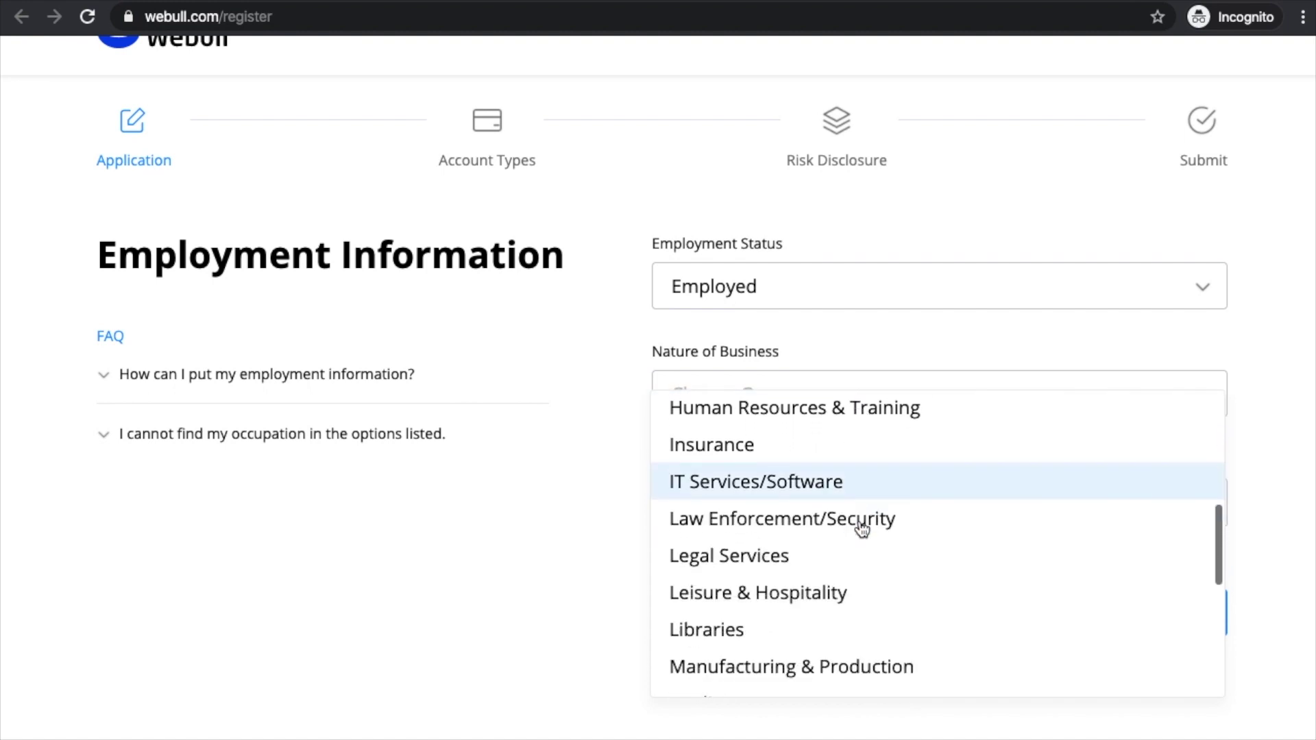
scroll(862, 528, "down", 6)
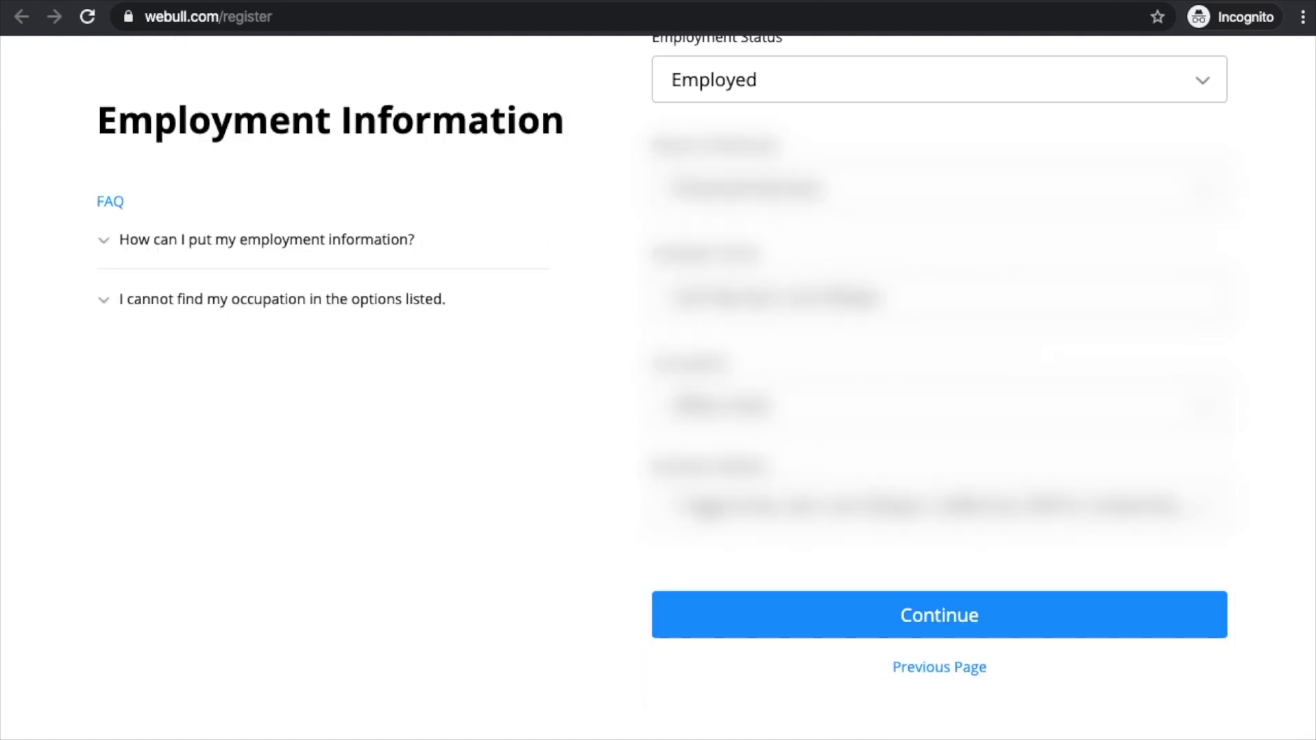
left_click(1034, 617)
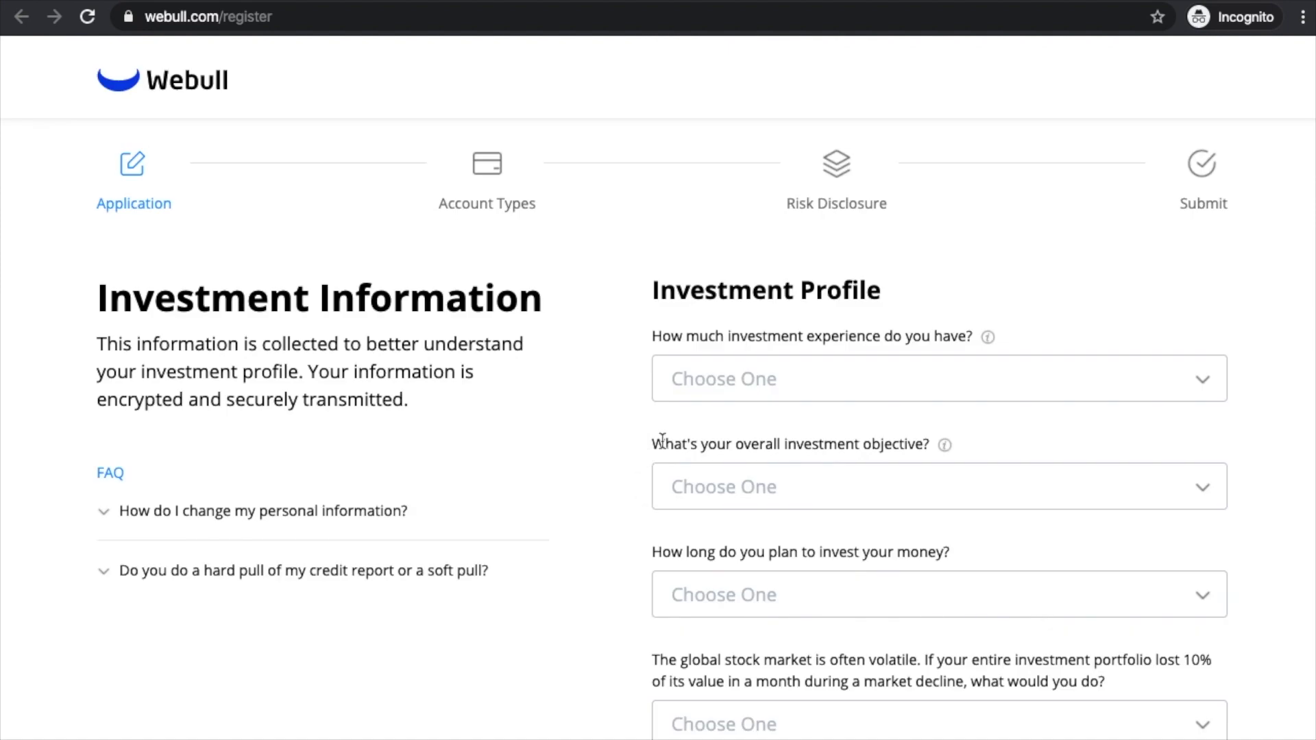
Answer investment experience Not Much, objective Growth, and time horizon 7 or More Years
left_click(794, 377)
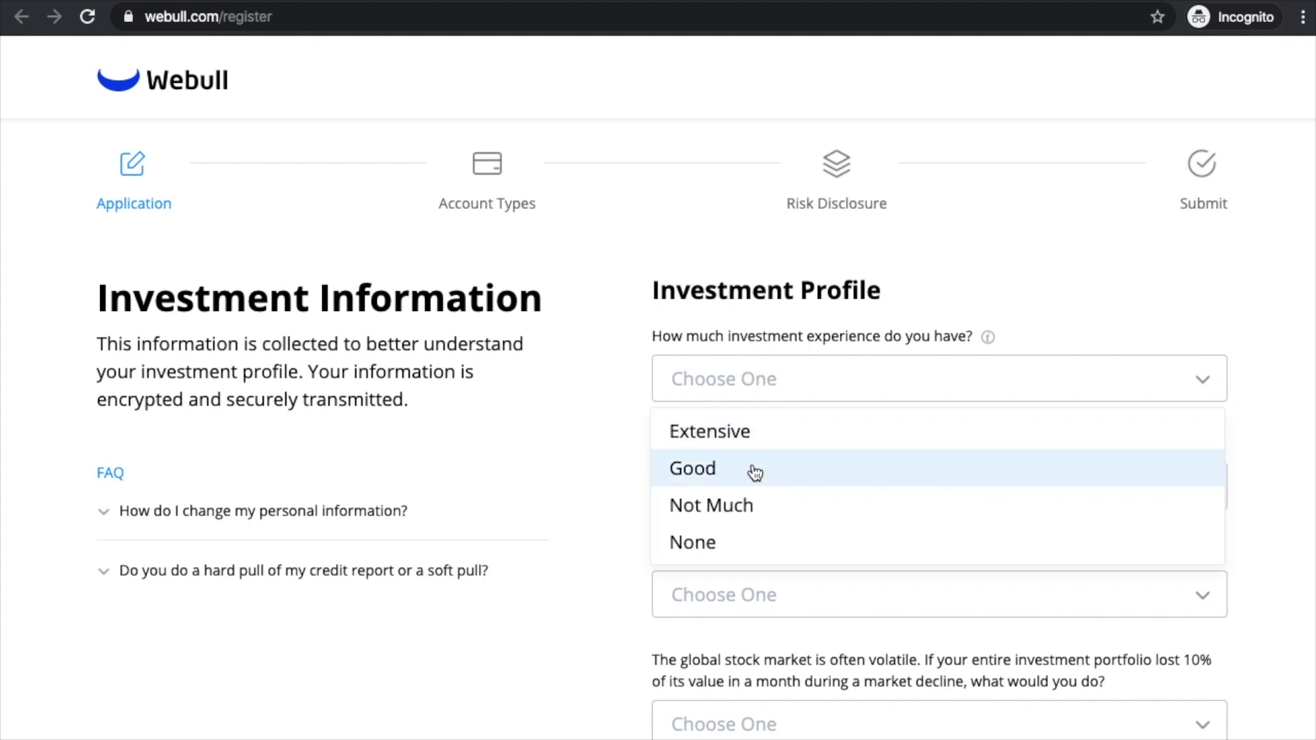
left_click(744, 505)
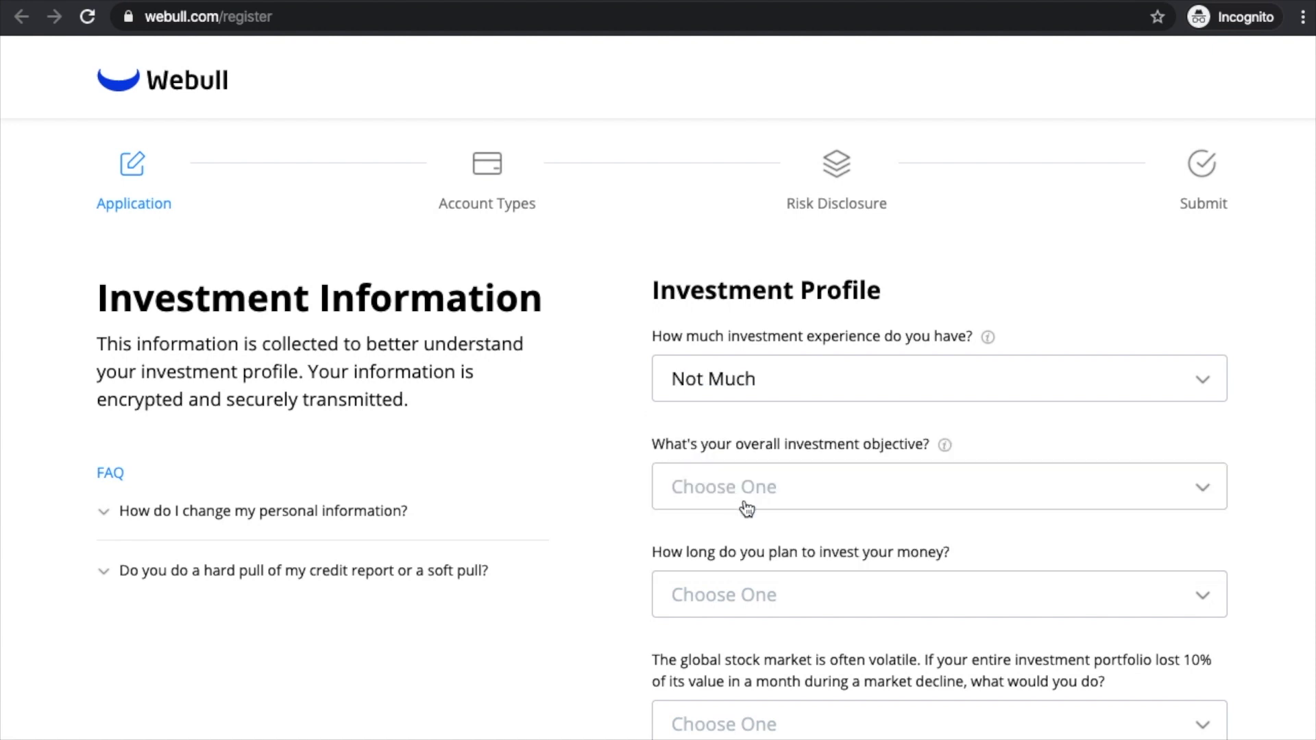
scroll(758, 497, "down", 1)
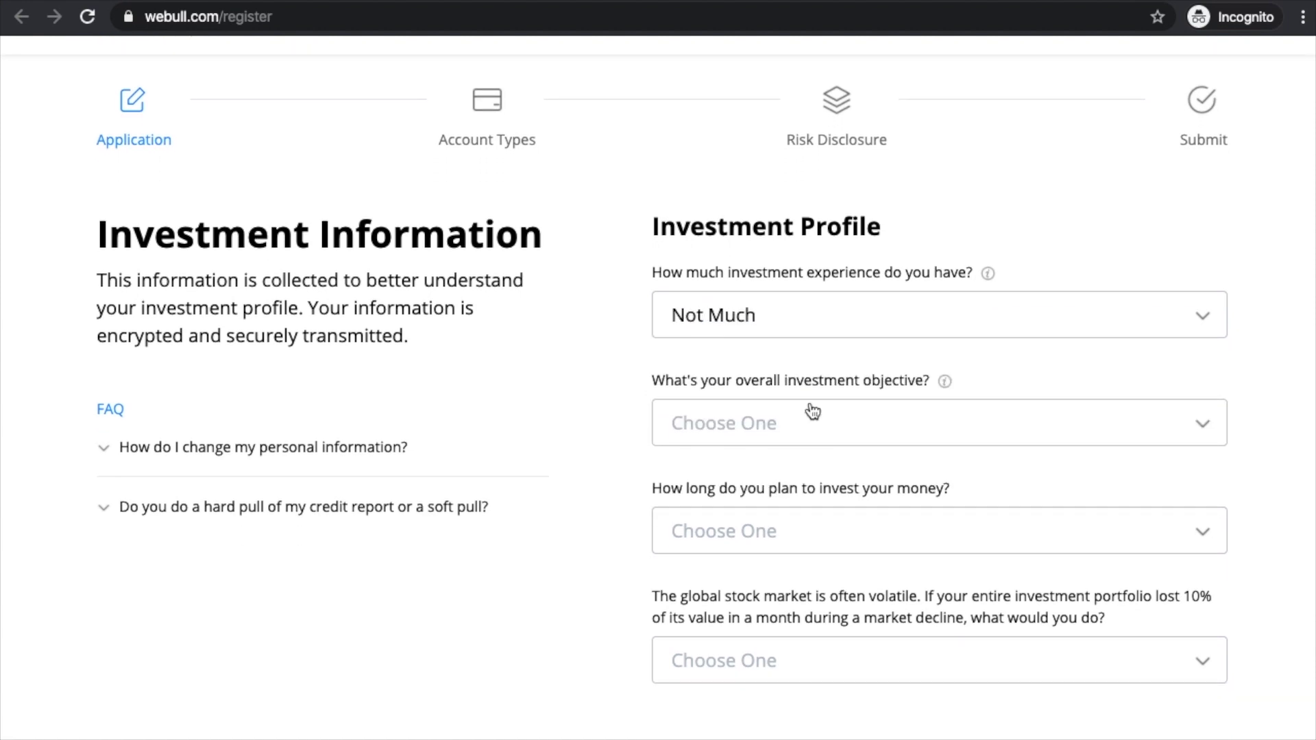
left_click(813, 412)
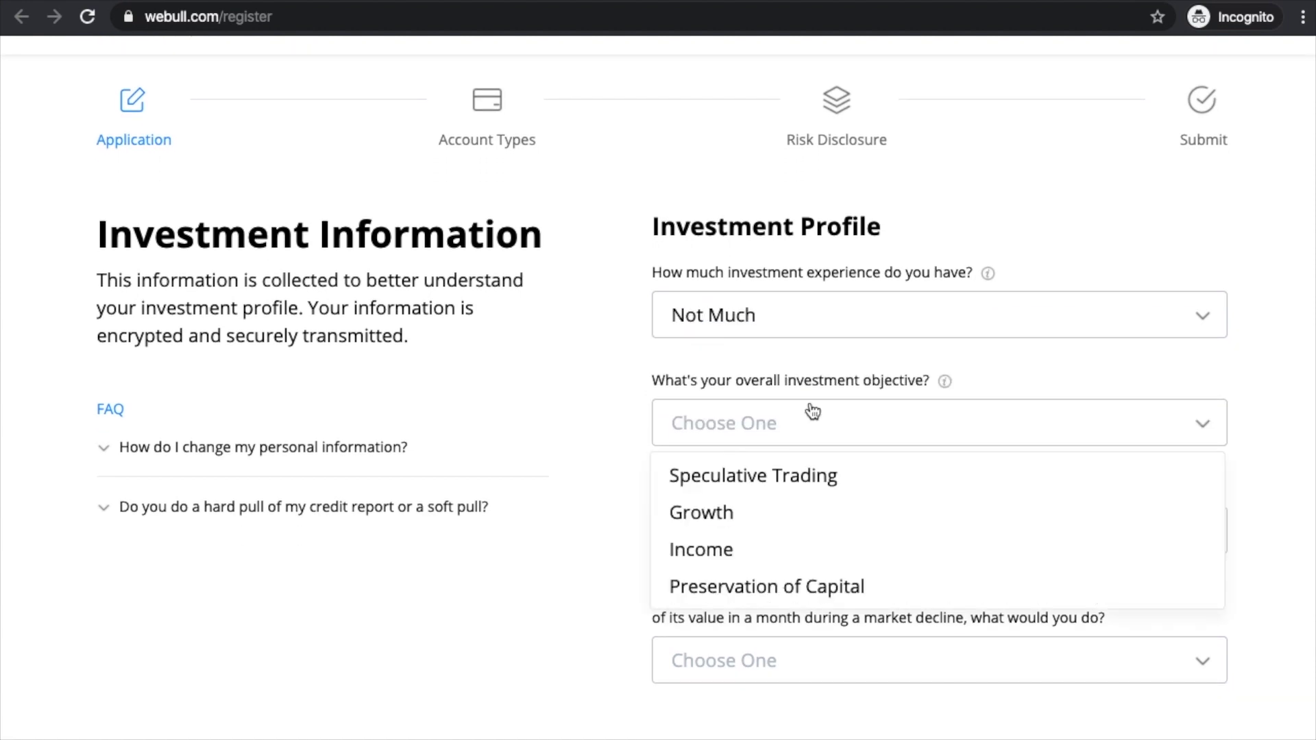
left_click(786, 525)
scroll(785, 523, "down", 3)
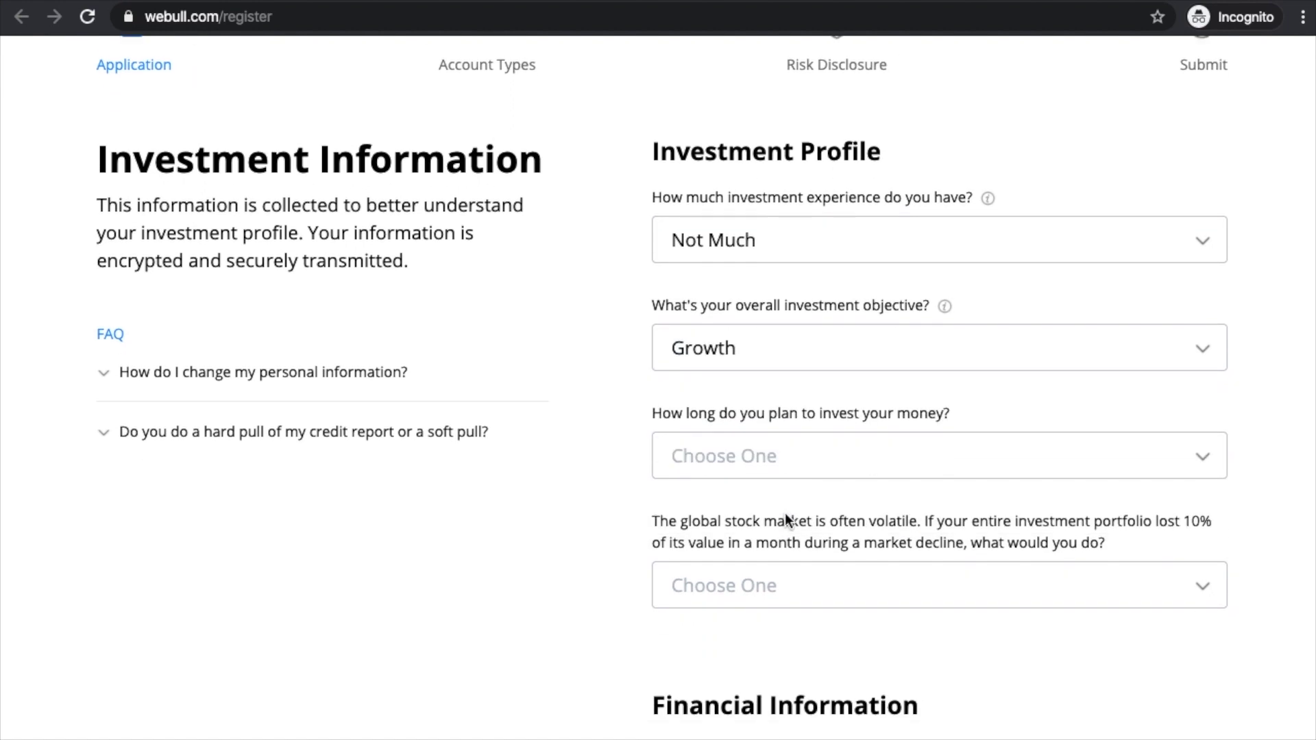
left_click(844, 414)
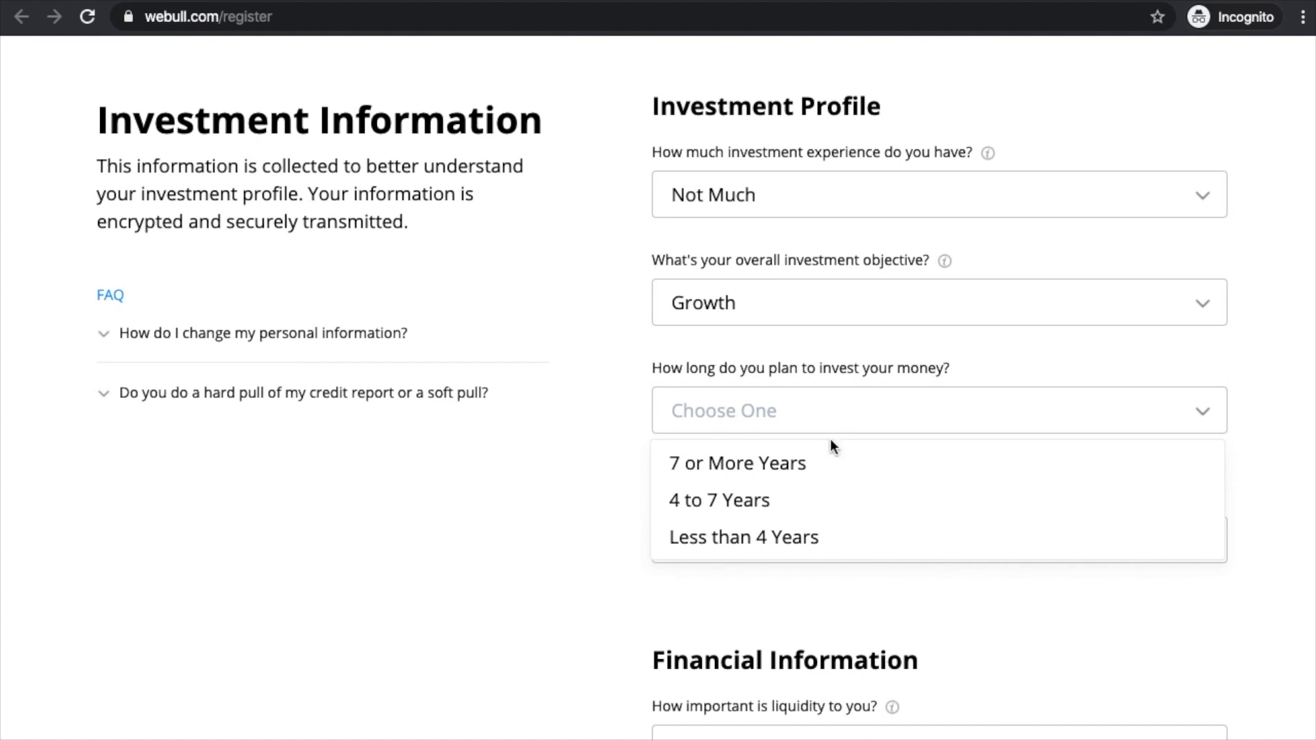
left_click(830, 467)
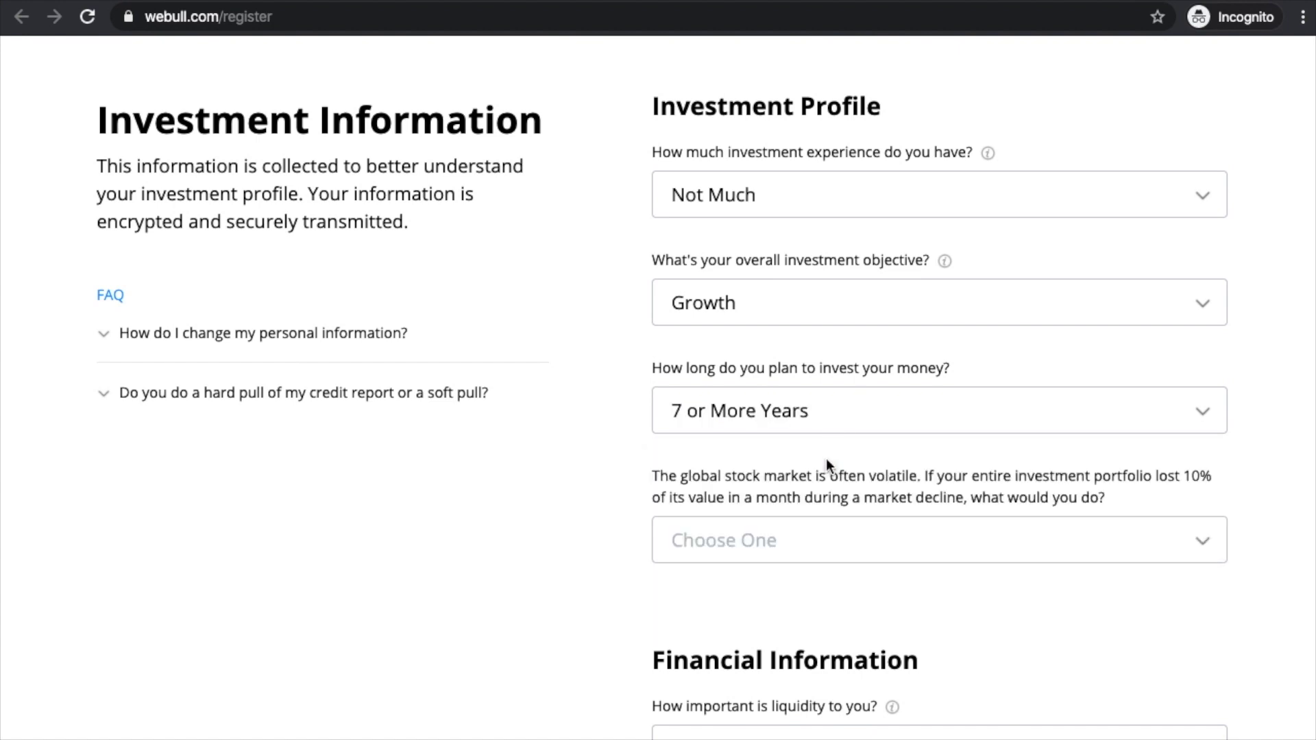
scroll(826, 458, "down", 1)
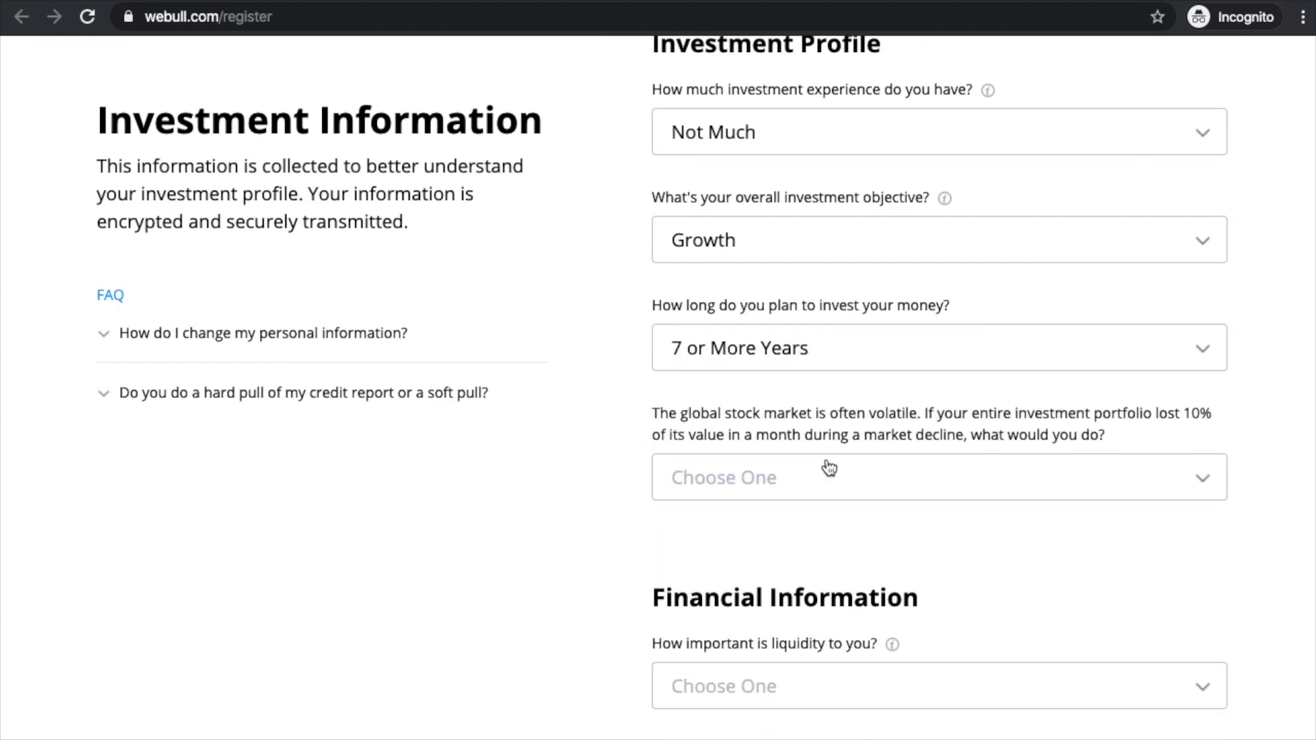
Answer the volatility question Keep All or Buy More and liquidity Somewhat Important
left_click(816, 484)
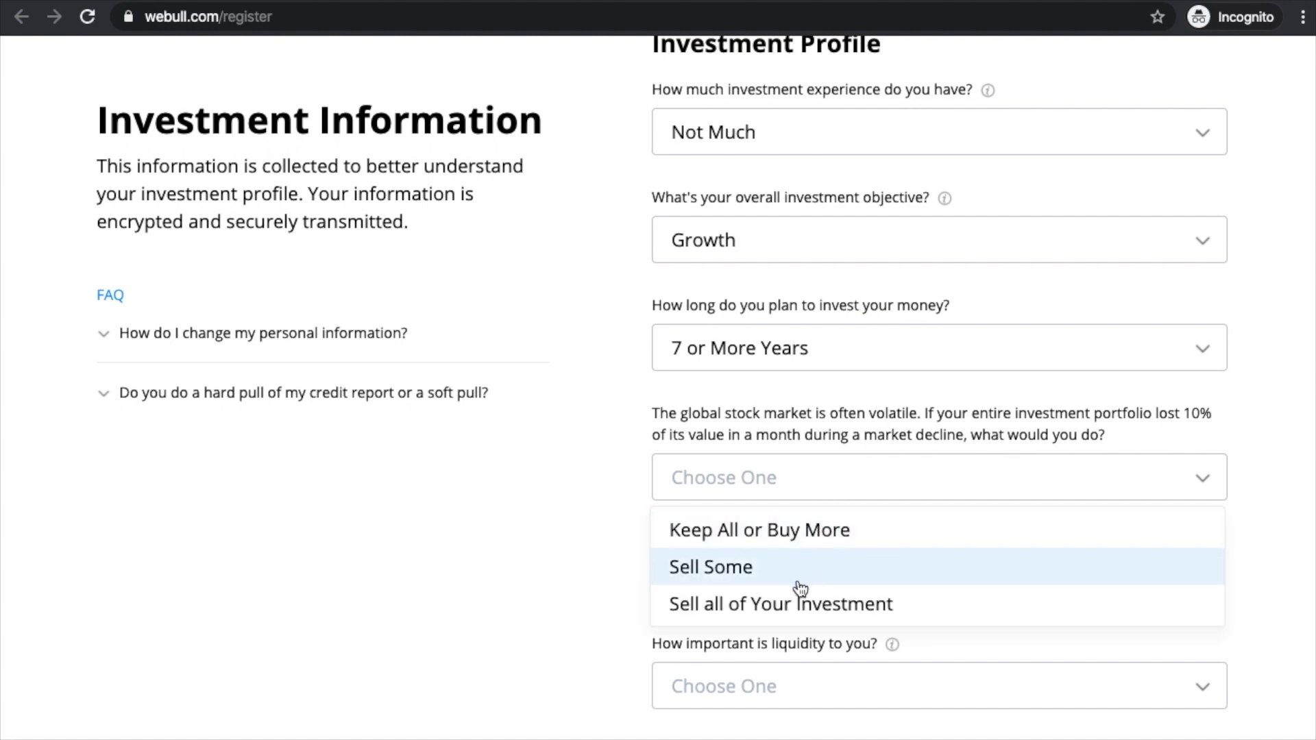
left_click(823, 543)
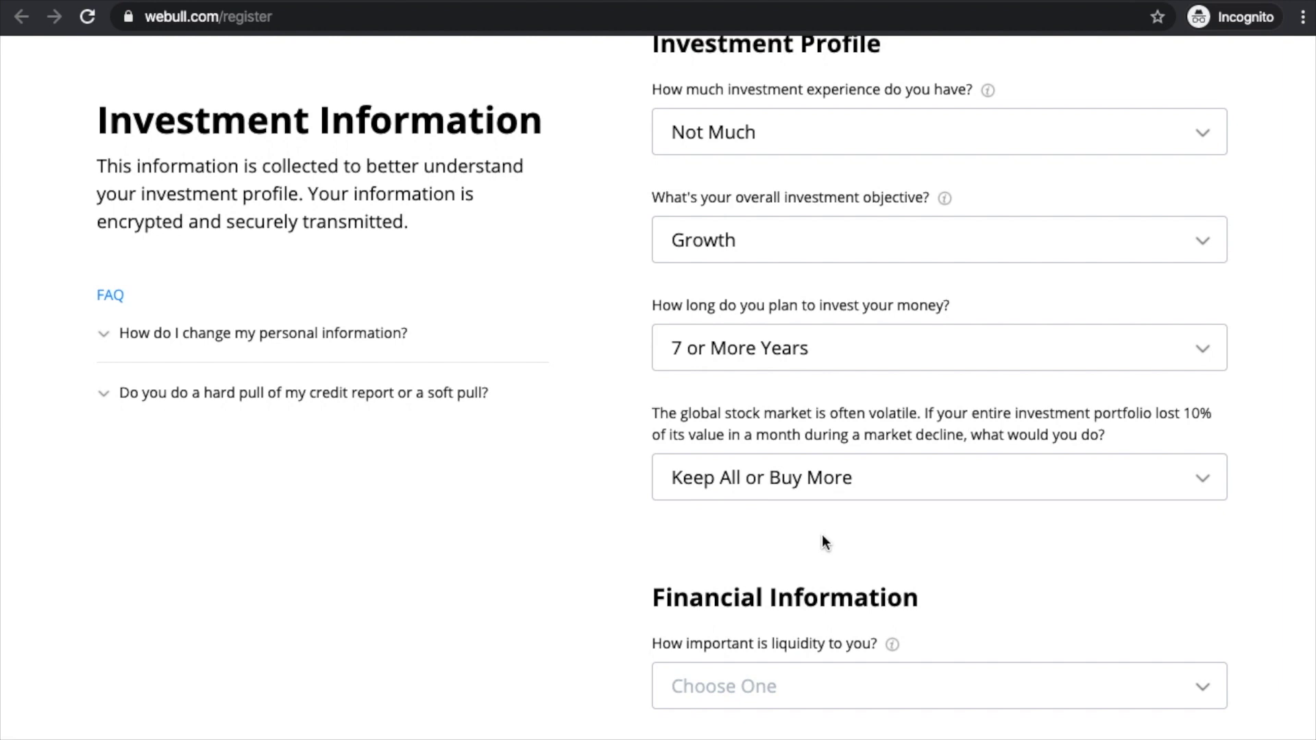
scroll(1102, 425, "down", 3)
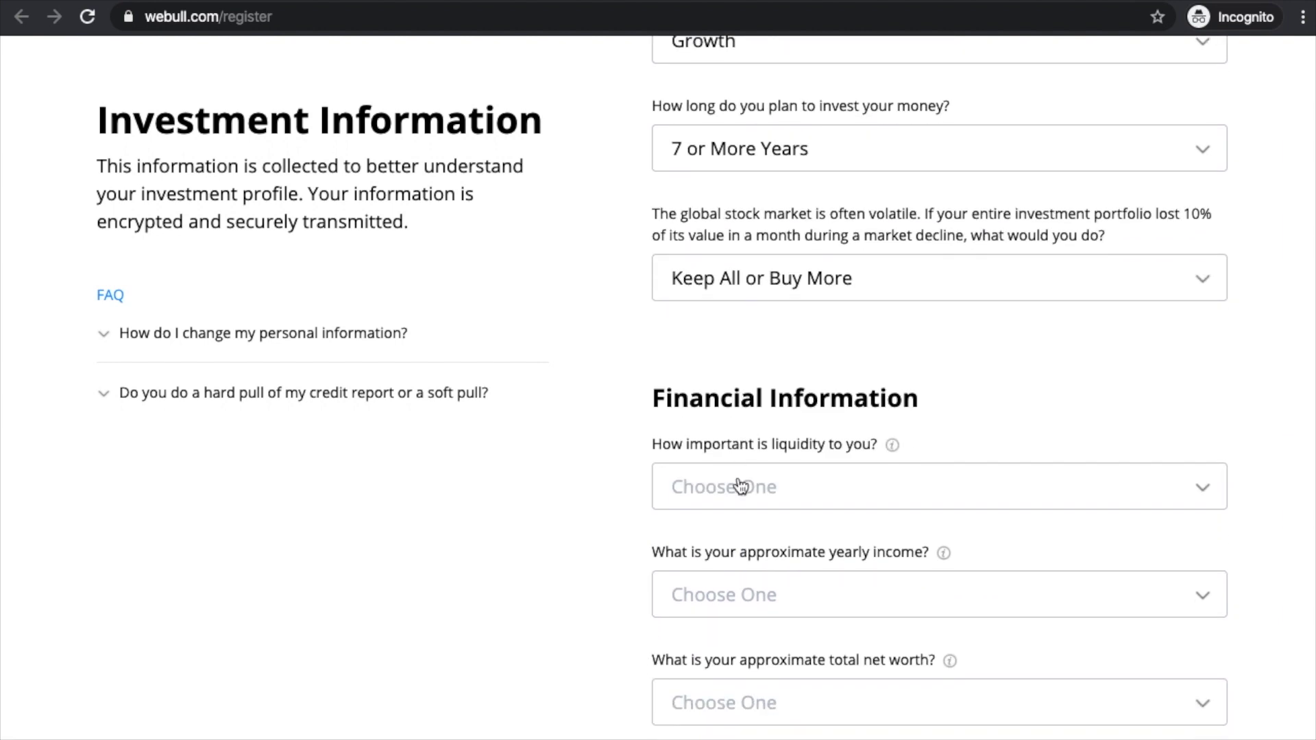
left_click(741, 487)
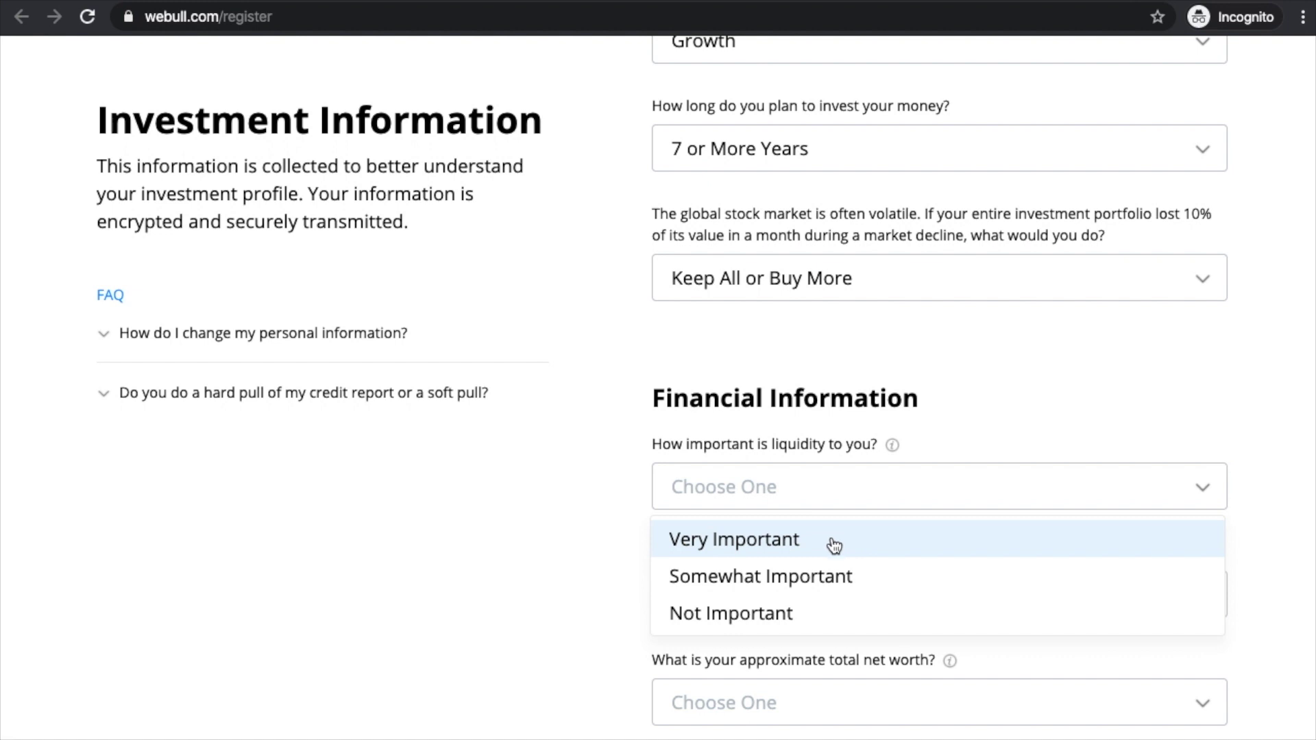
left_click(812, 583)
scroll(803, 575, "down", 2)
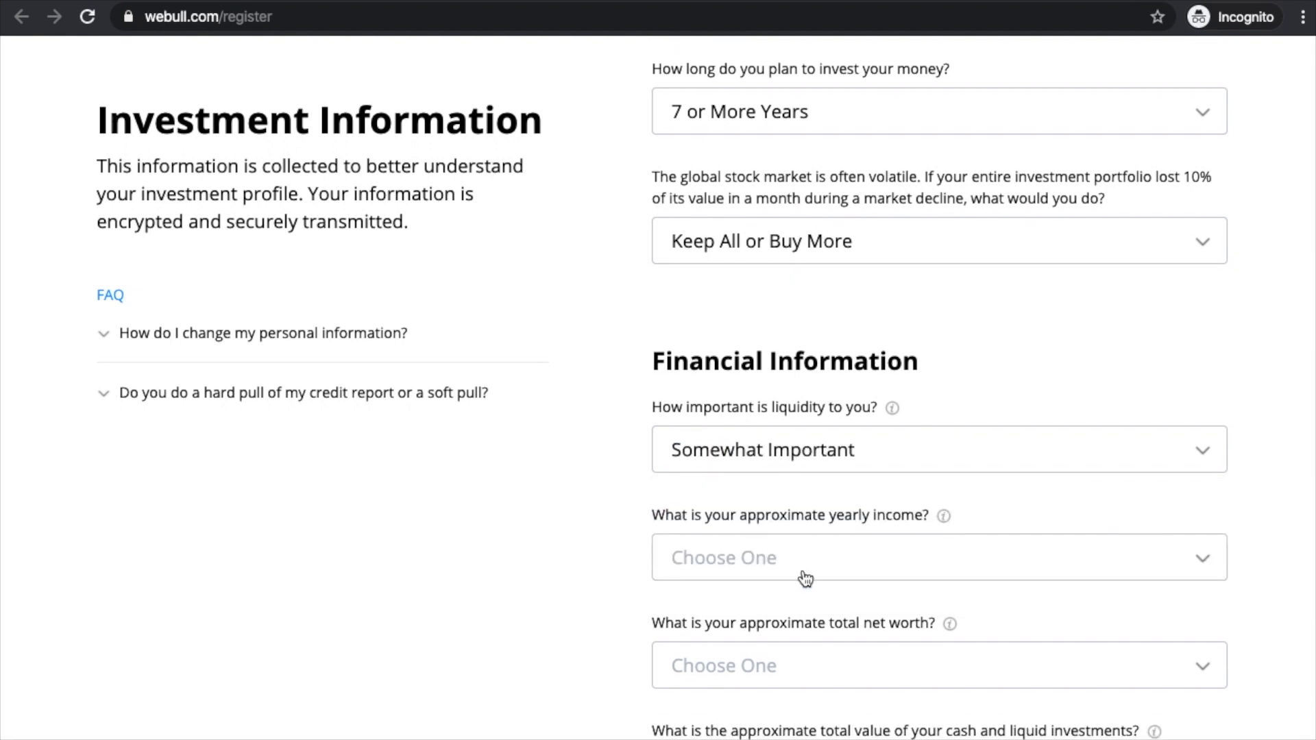
Set yearly income to 25,001-50,000 USD
left_click(801, 458)
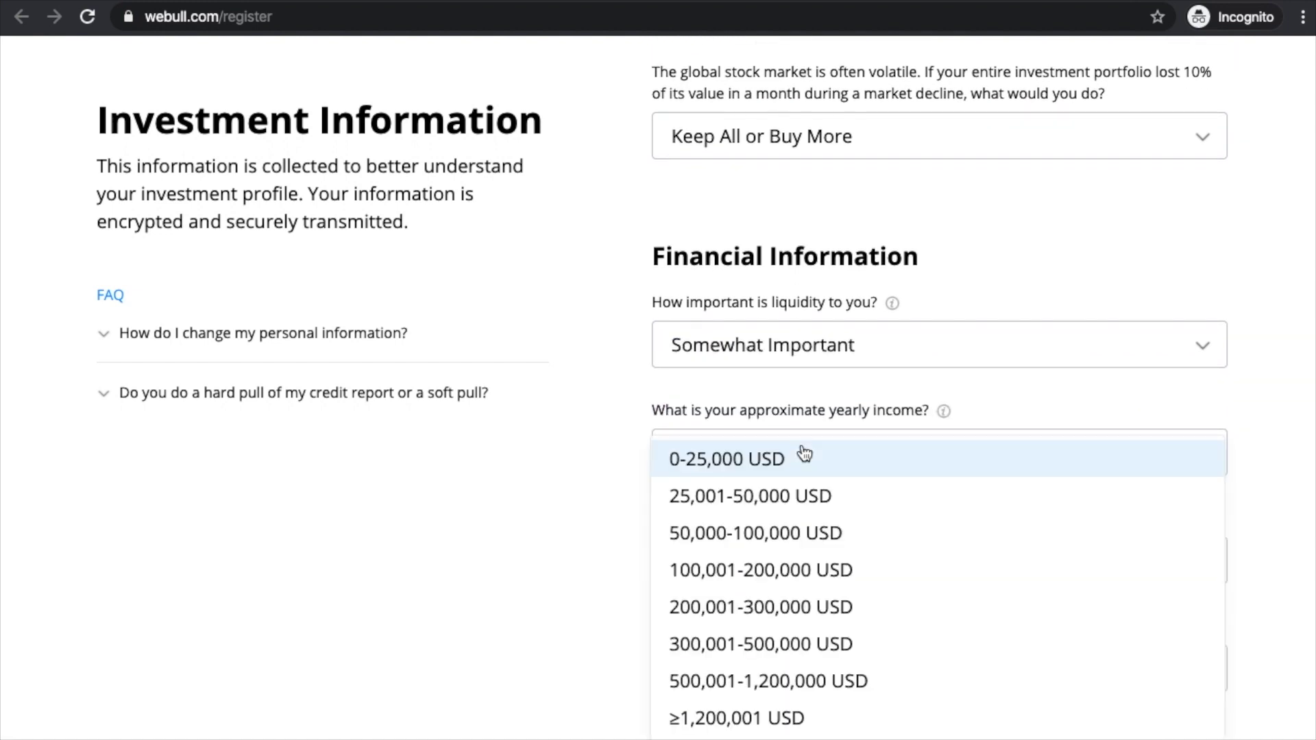
left_click(792, 511)
scroll(791, 496, "down", 1)
left_click(789, 414)
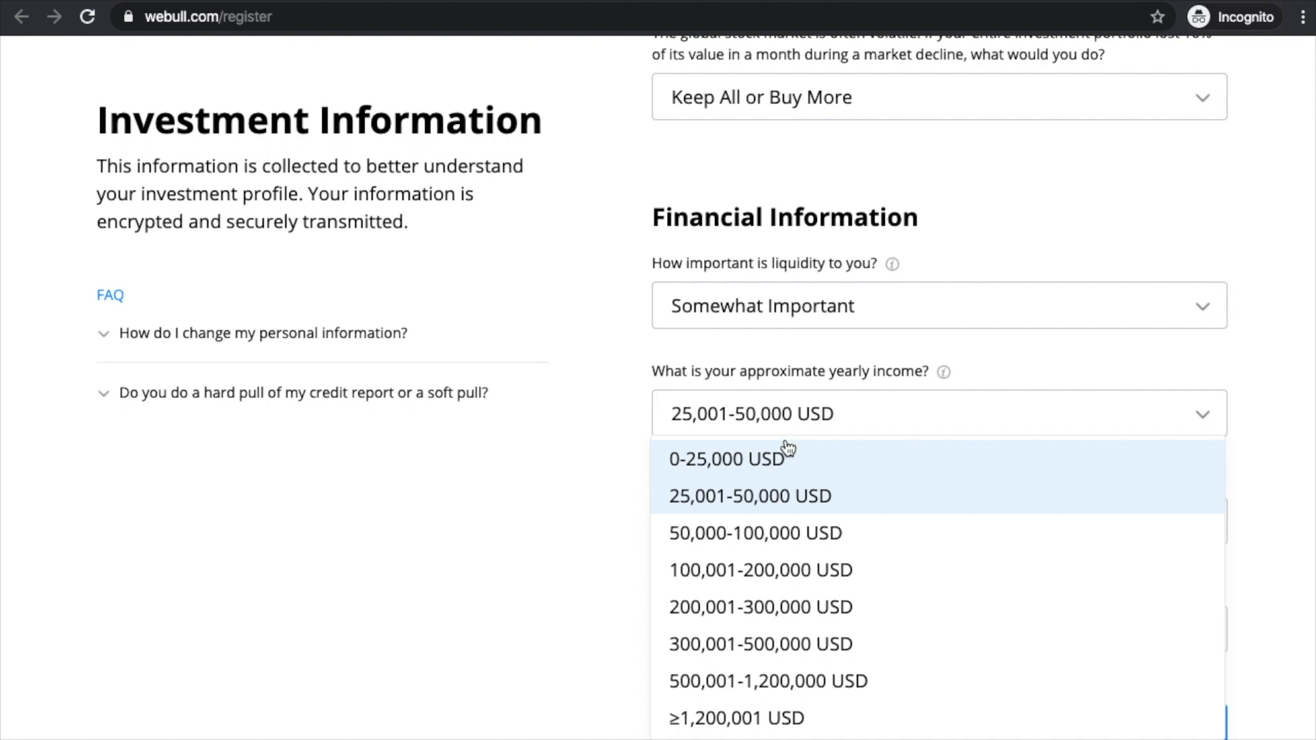
left_click(606, 491)
scroll(790, 517, "down", 1)
Set net worth and liquid investments both to 0-50,000 USD and submit the investment information
left_click(790, 506)
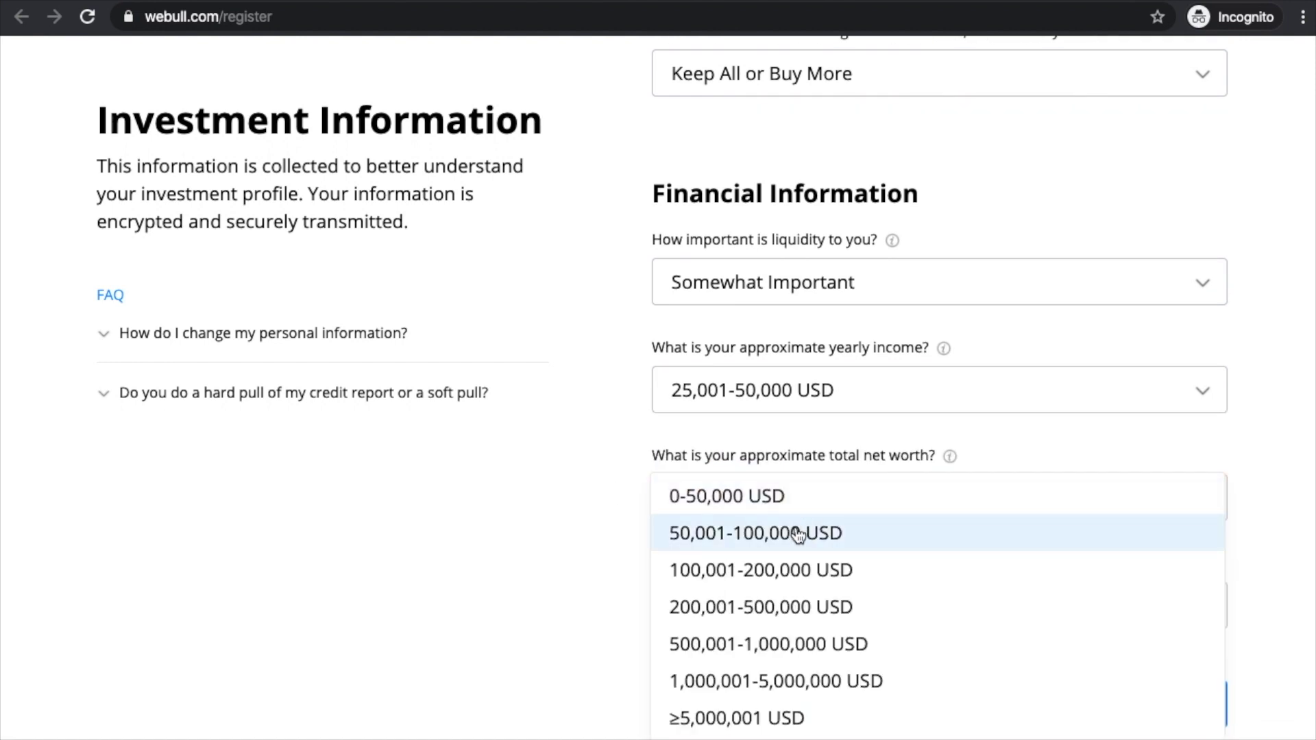
left_click(816, 529)
scroll(802, 508, "down", 1)
left_click(788, 488)
left_click(790, 496)
scroll(789, 501, "down", 1)
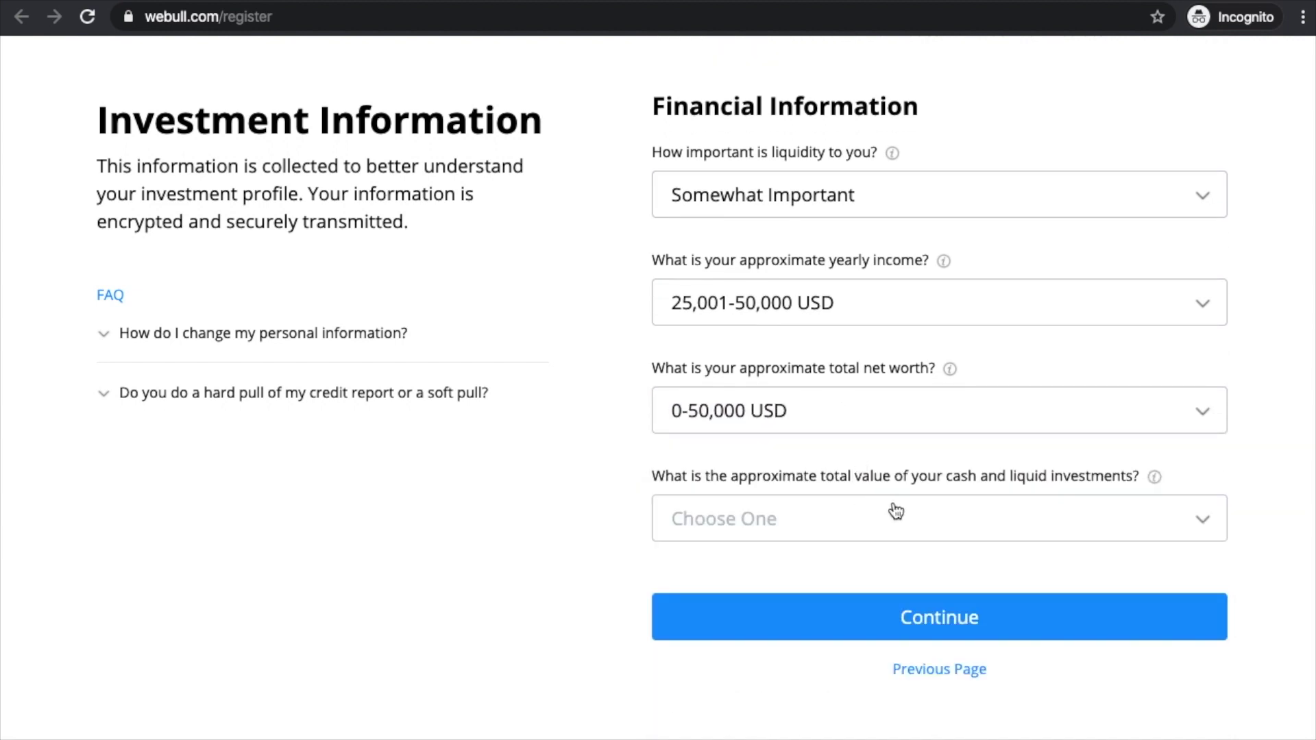
left_click(999, 525)
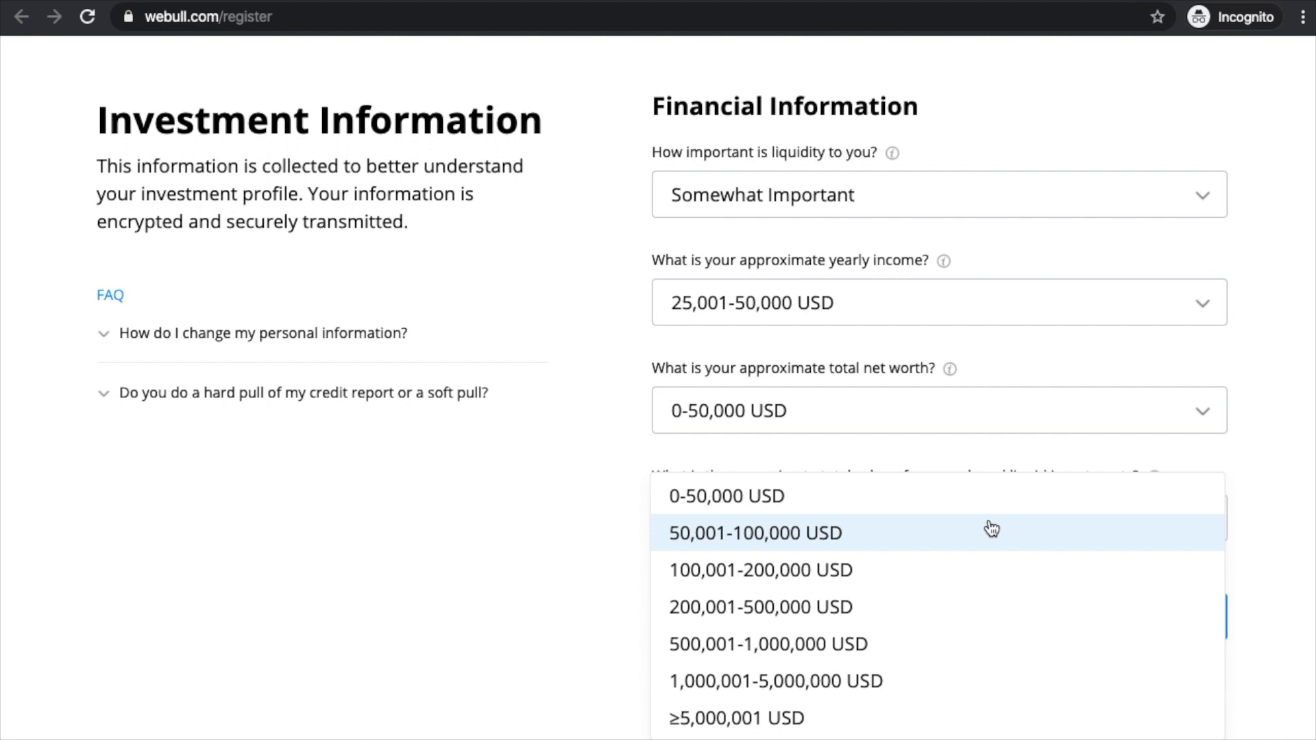
left_click(891, 498)
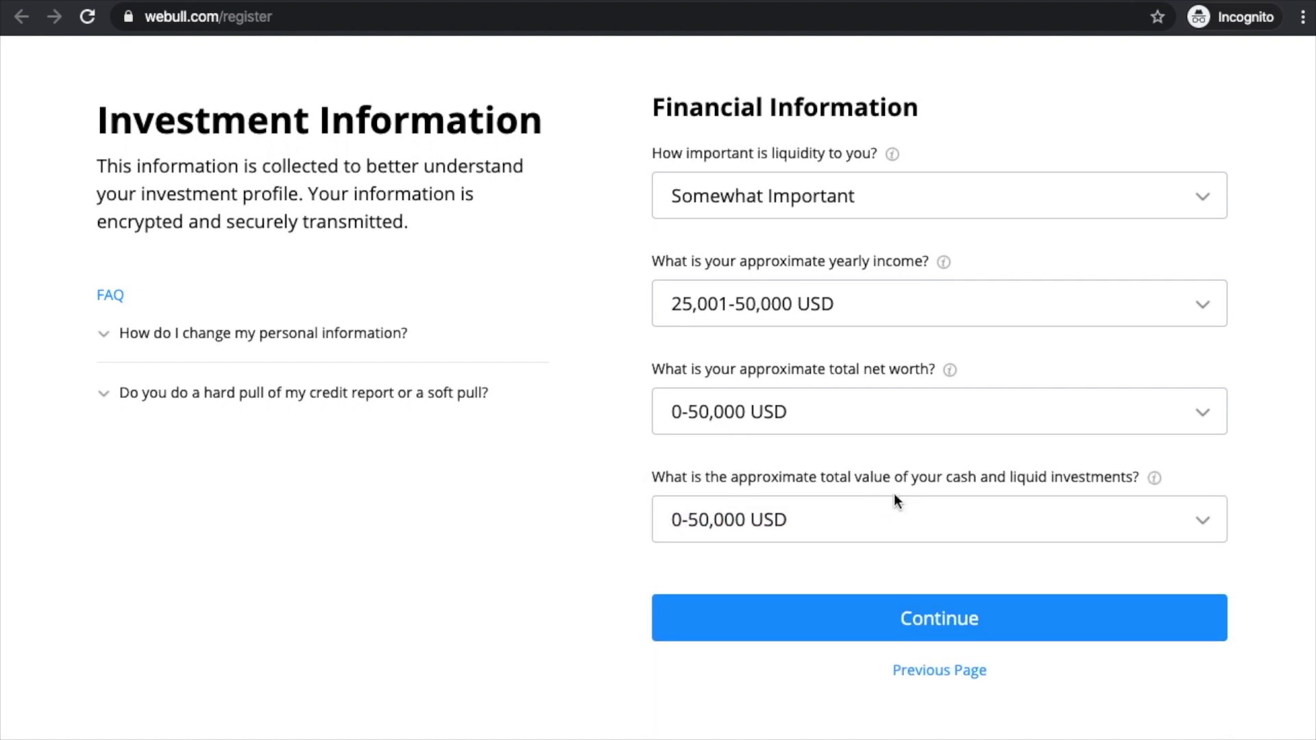
left_click(942, 618)
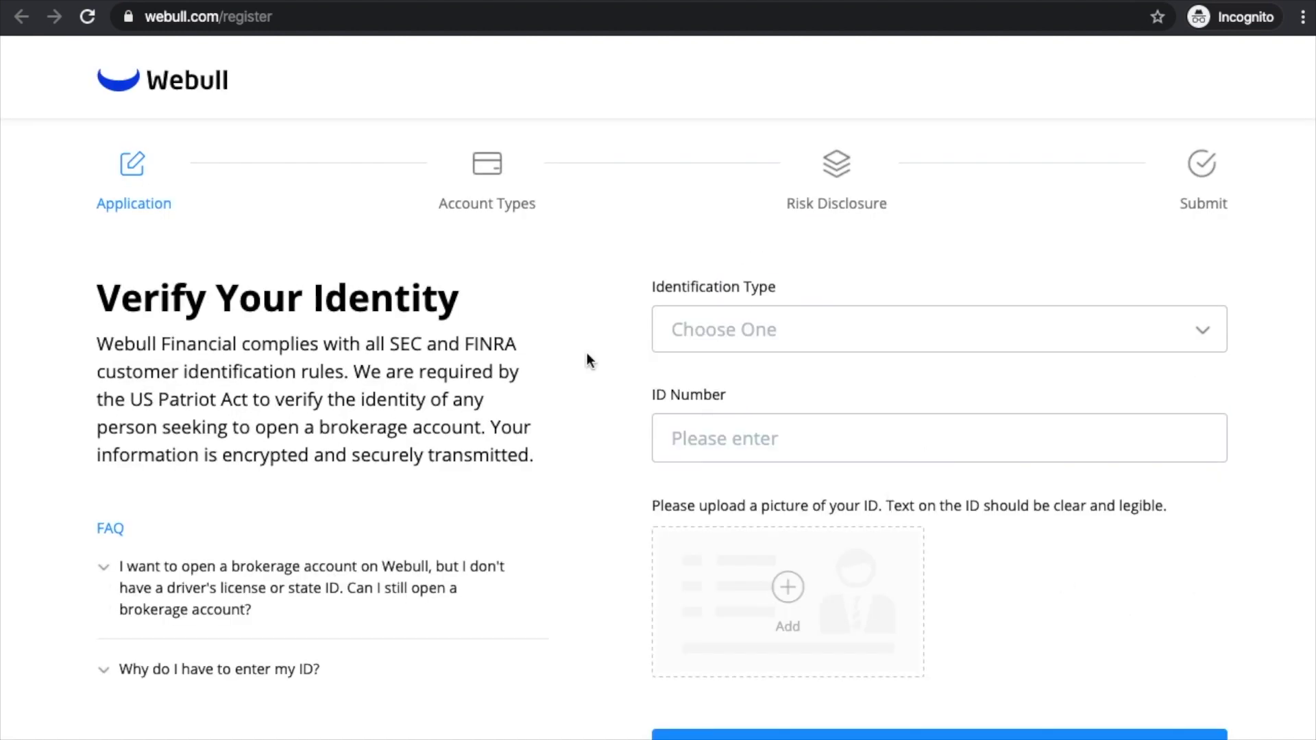
Choose Driver License as the ID type, enter the ID number, and submit the identity details
left_click(721, 336)
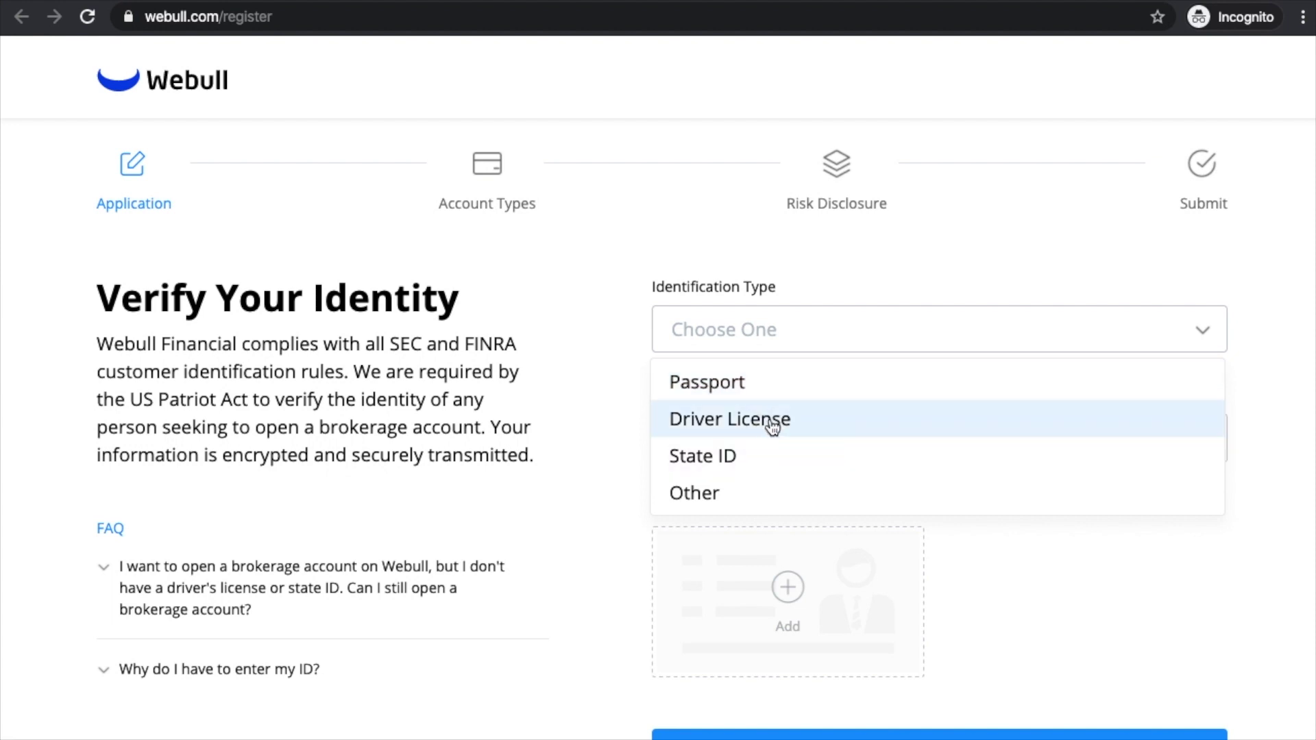
left_click(772, 426)
left_click(735, 446)
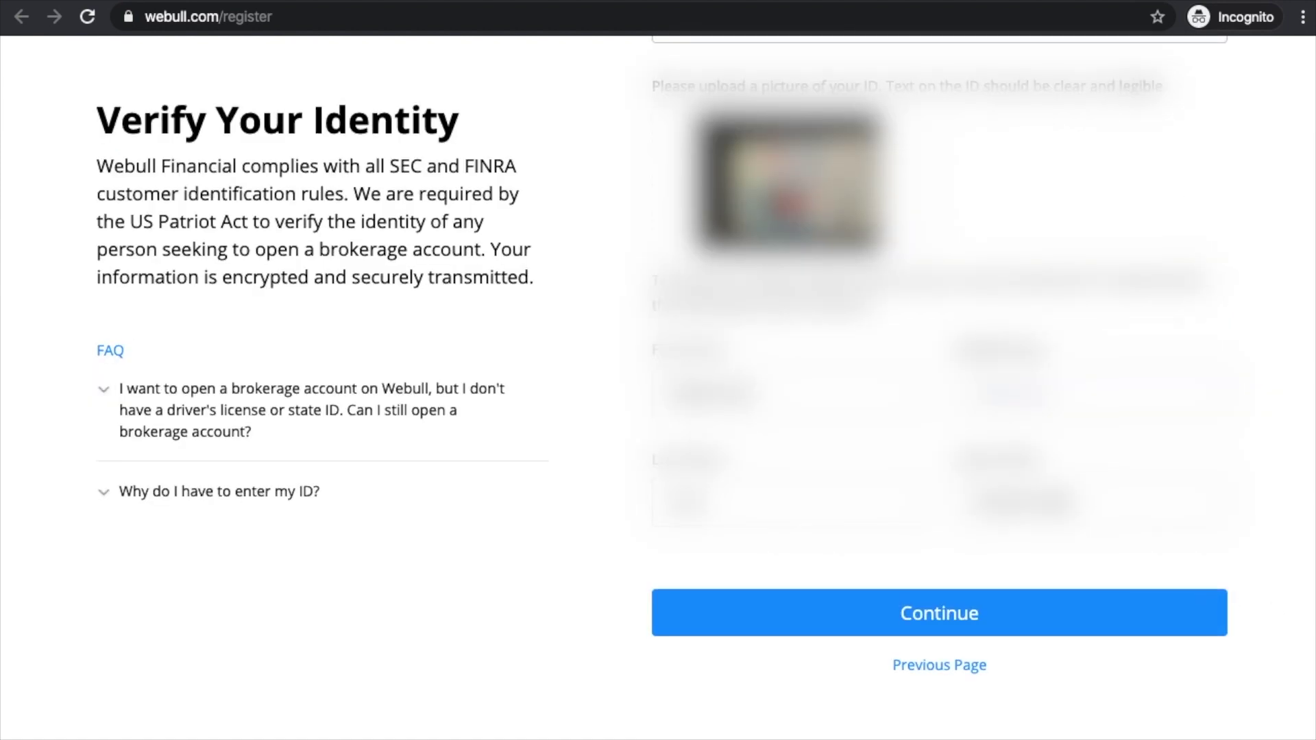
left_click(1111, 619)
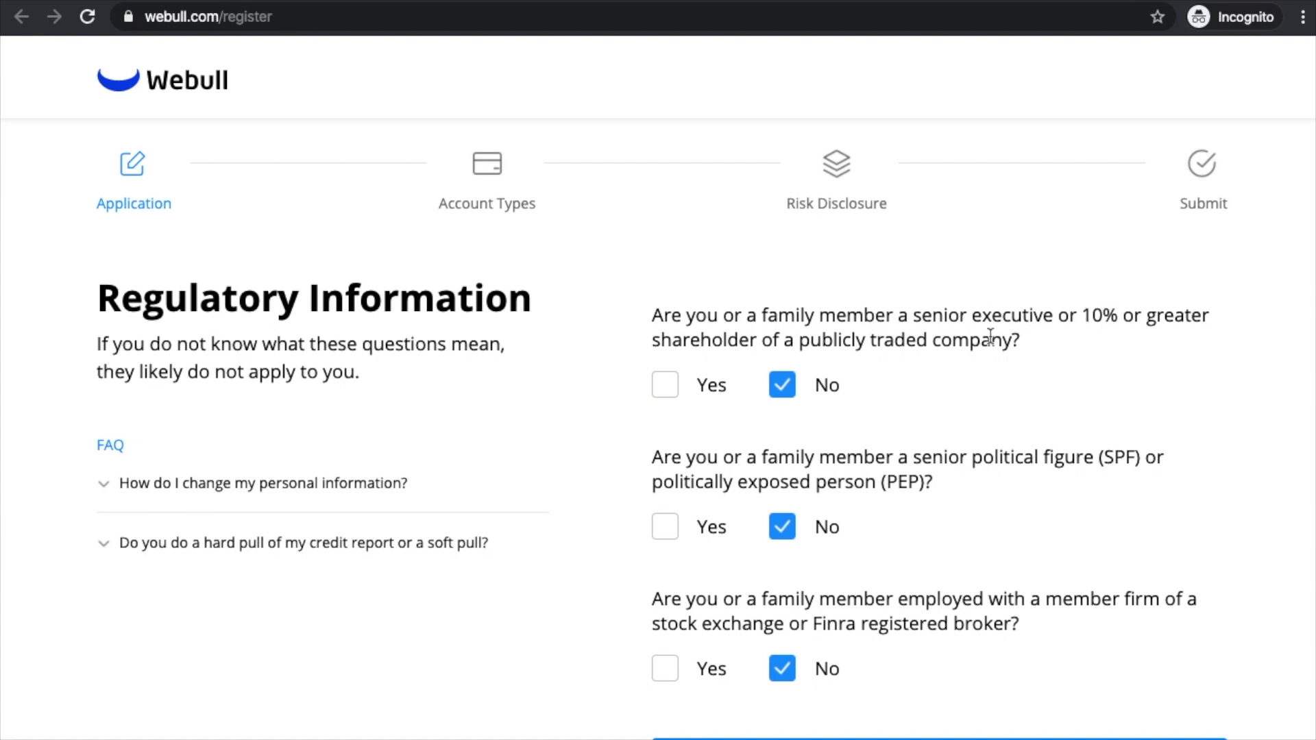
Submit the regulatory answers (all No) and agree to the tax declaration
scroll(854, 443, "down", 3)
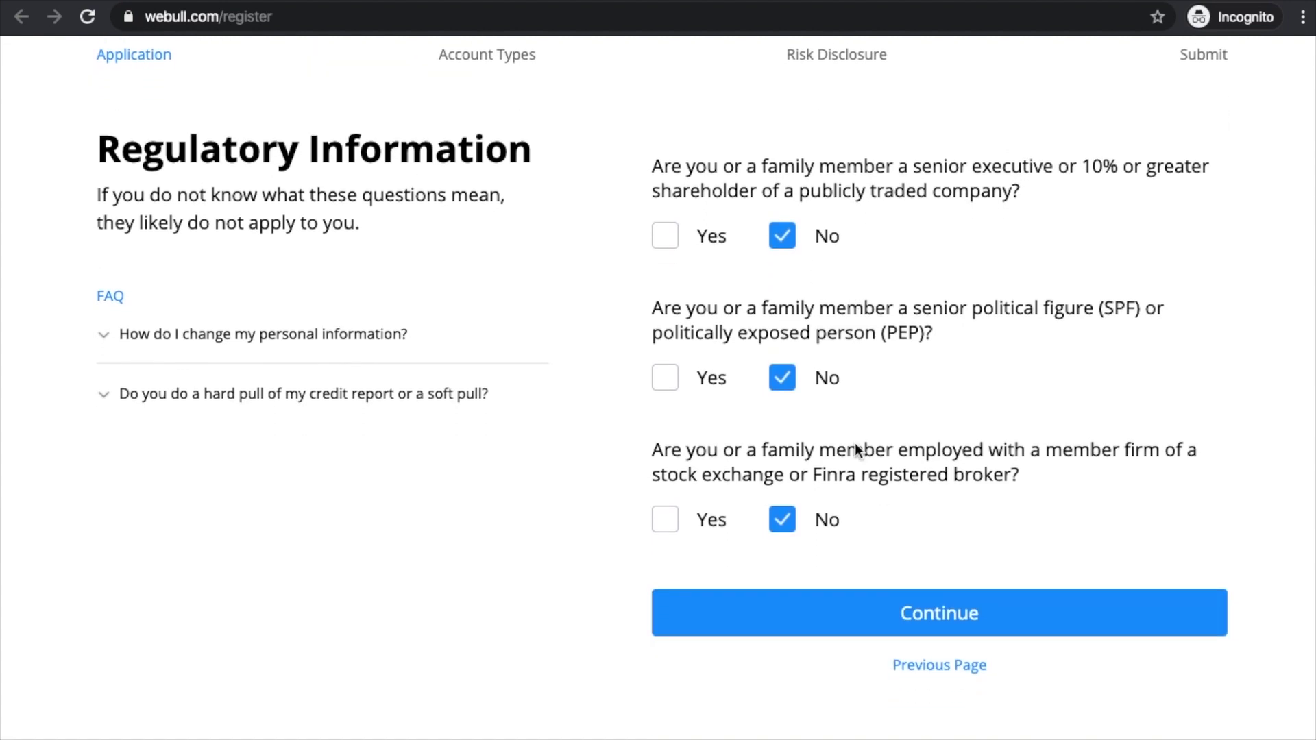
left_click(1021, 628)
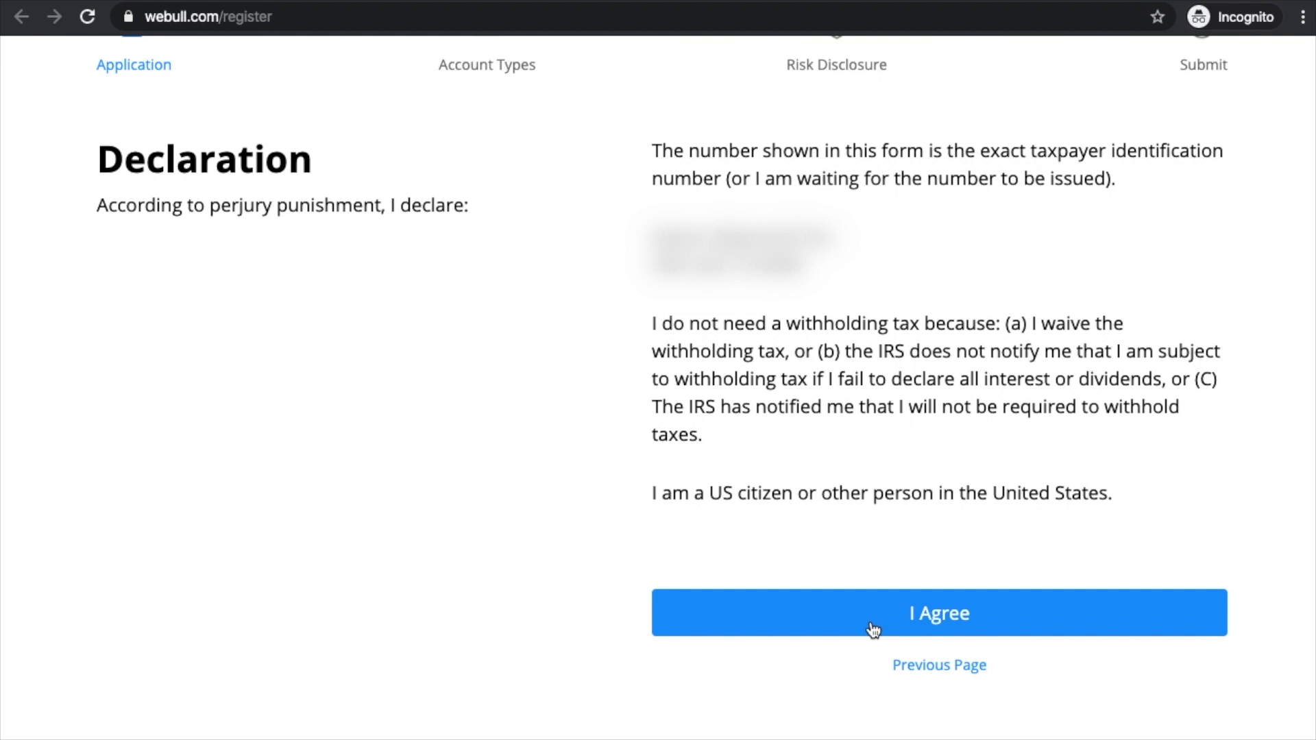
left_click(872, 629)
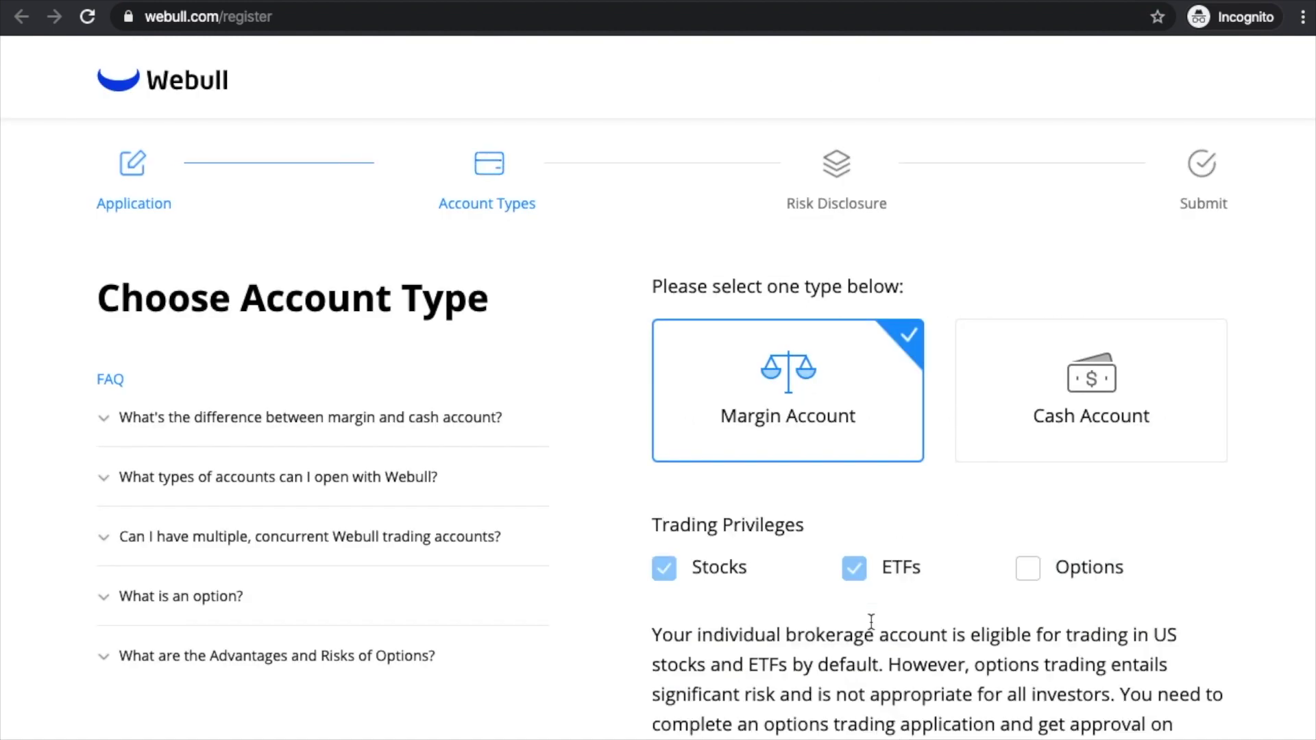
Switch from Margin to Cash Account with Stocks and ETFs privileges and continue
scroll(834, 533, "down", 3)
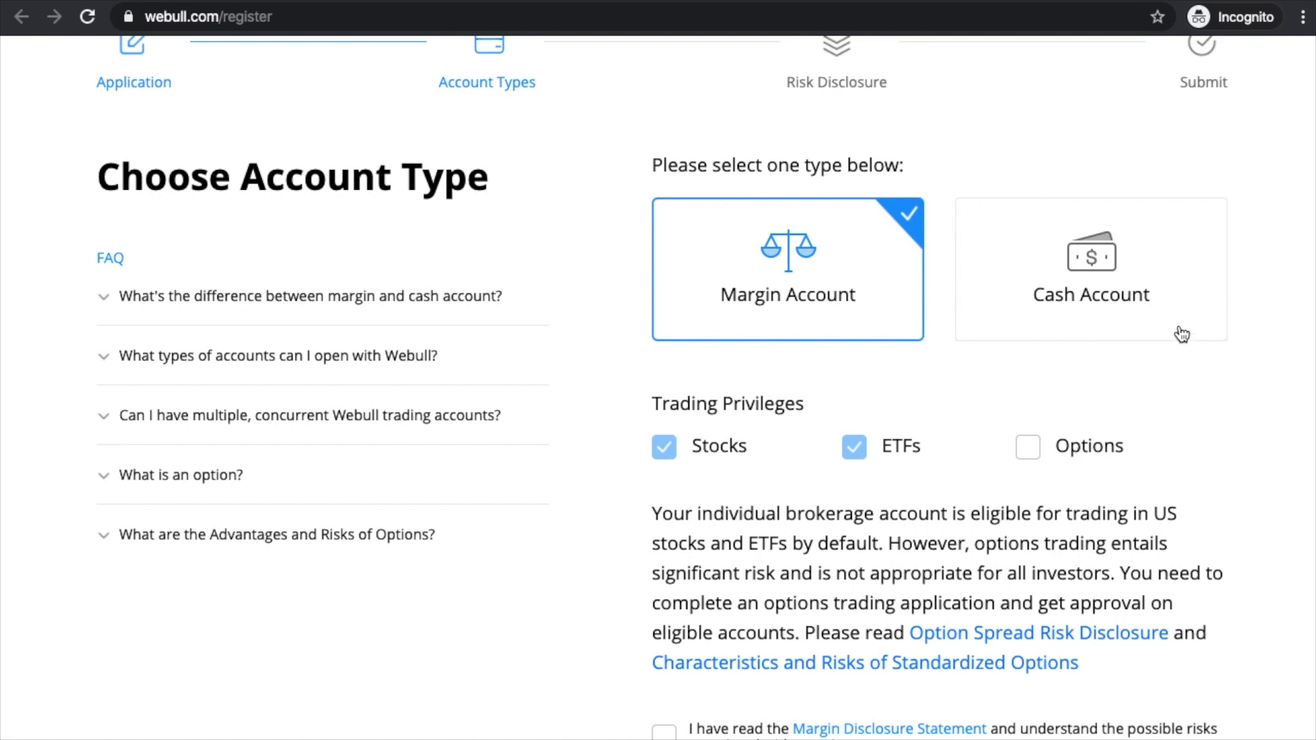
left_click(1157, 312)
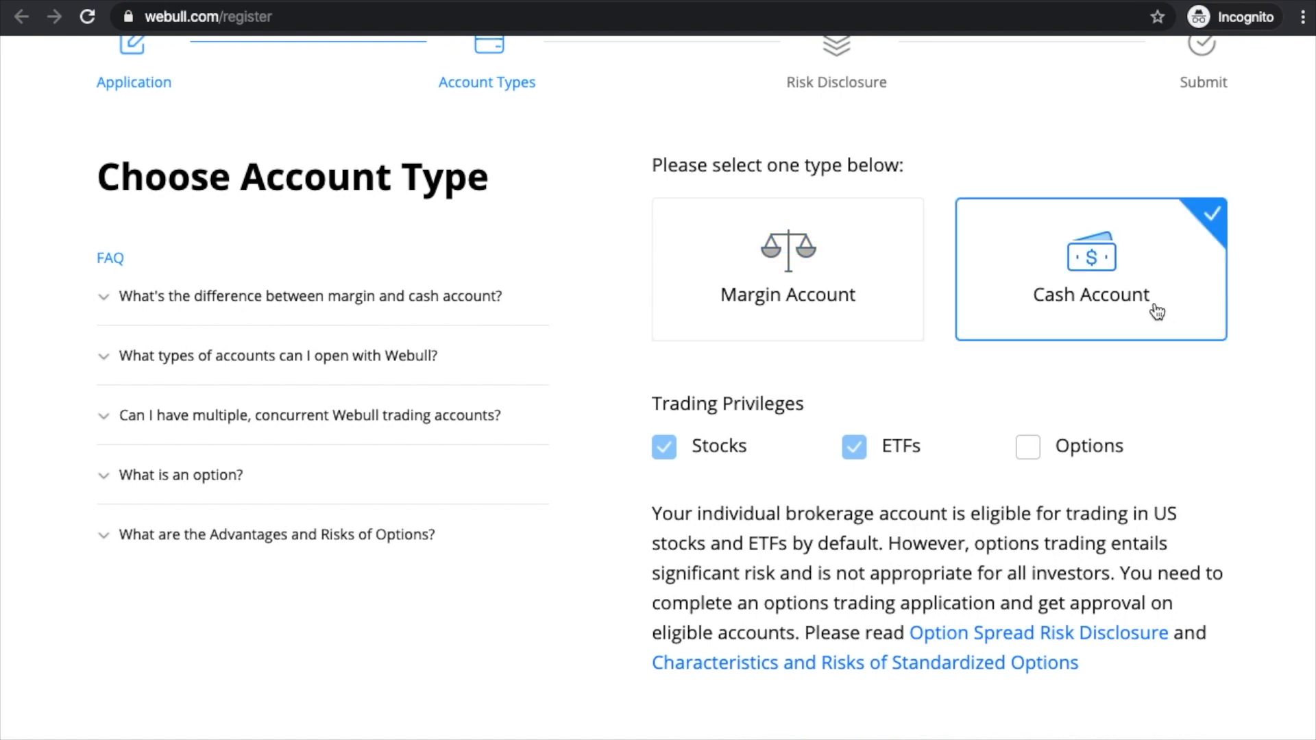
scroll(973, 364, "down", 3)
scroll(973, 365, "down", 2)
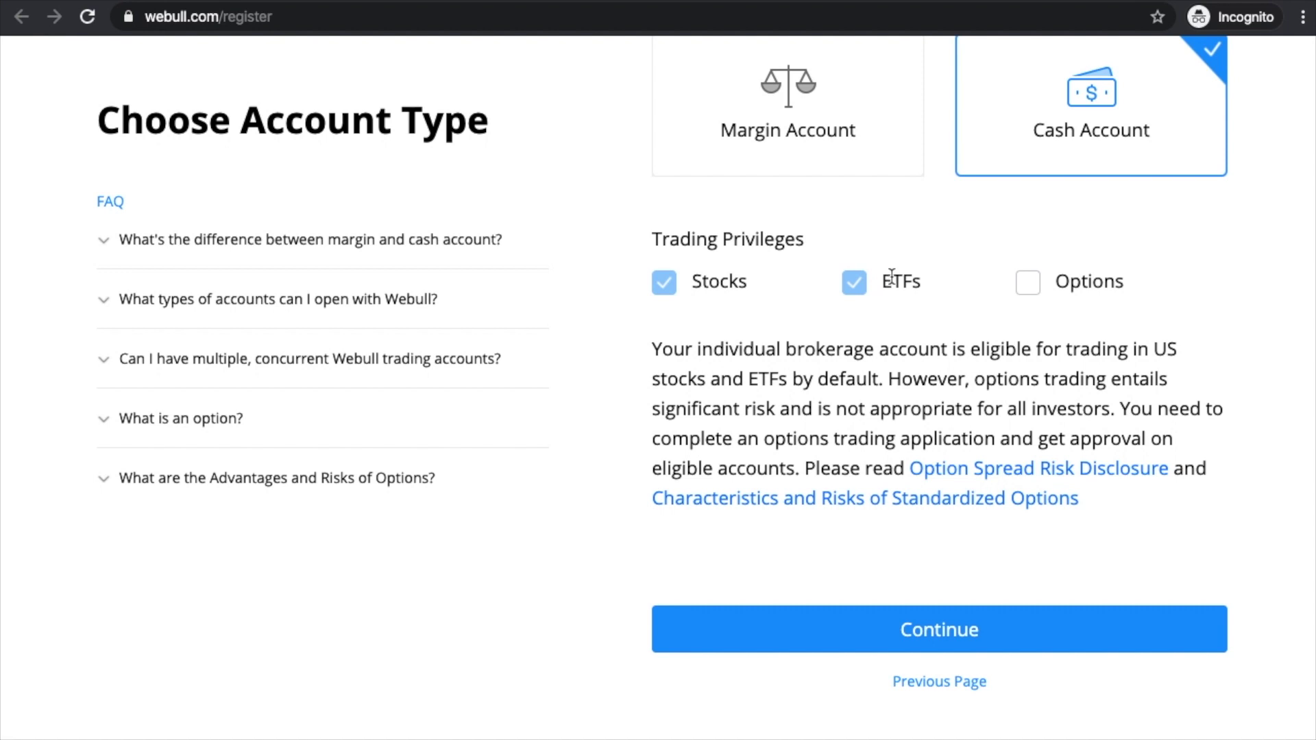
left_click(1054, 634)
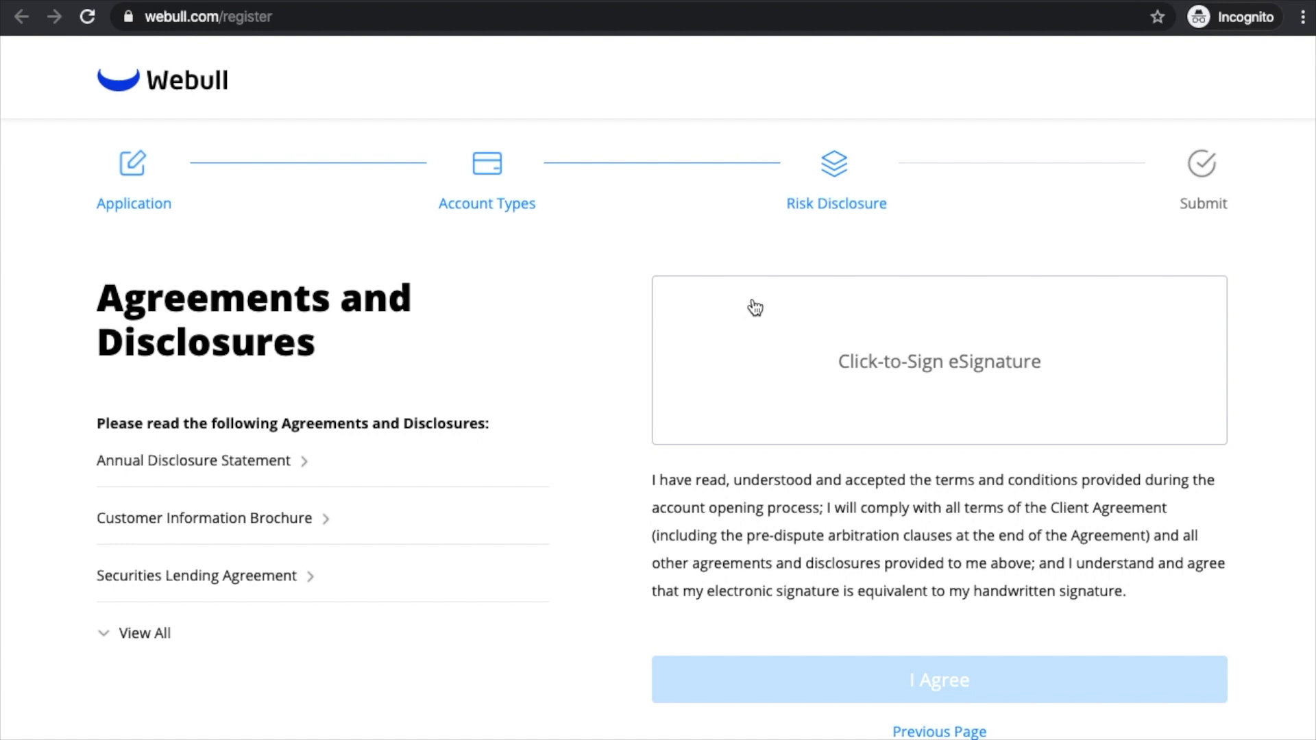
Draw and save a handwritten eSignature, then accept the agreements and disclosures
mouse_move(487, 346)
left_mouse_down()
mouse_move(529, 347)
mouse_move(493, 429)
mouse_move(544, 441)
mouse_move(795, 419)
left_mouse_up()
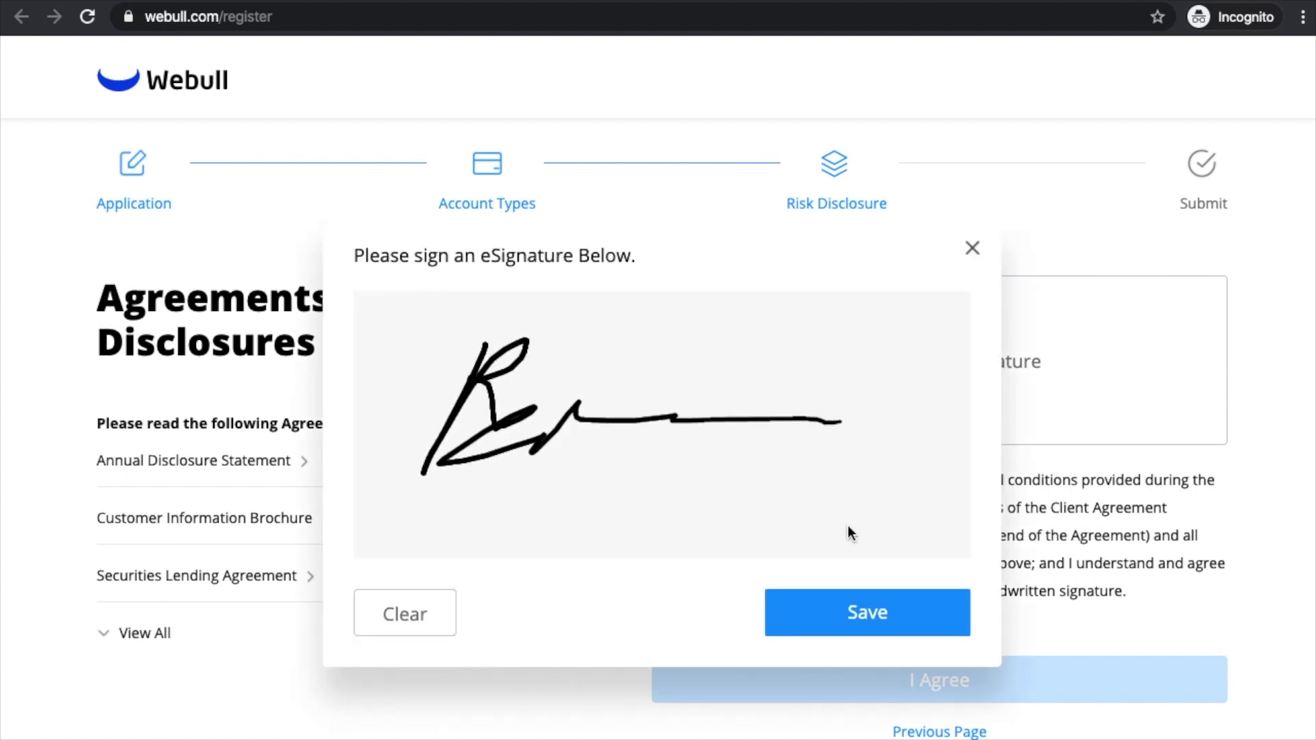
left_click(857, 606)
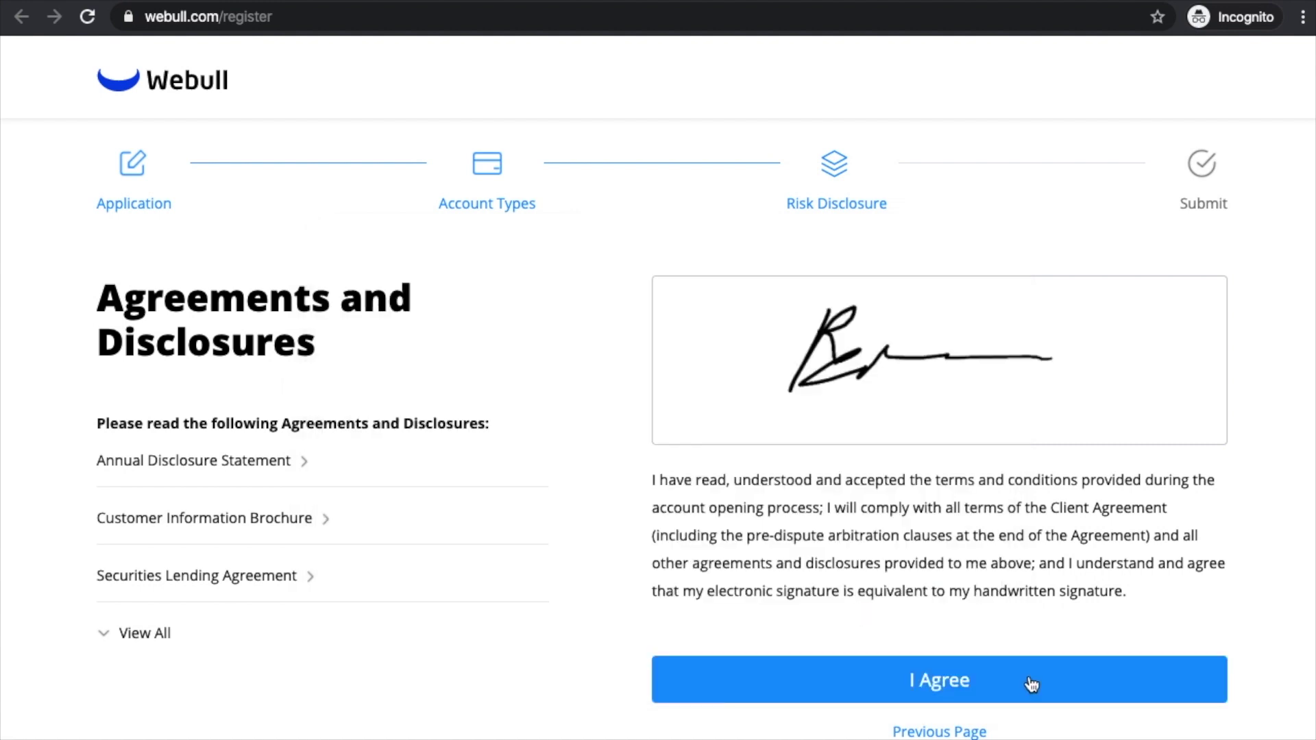
scroll(1028, 681, "down", 1)
left_click(1029, 627)
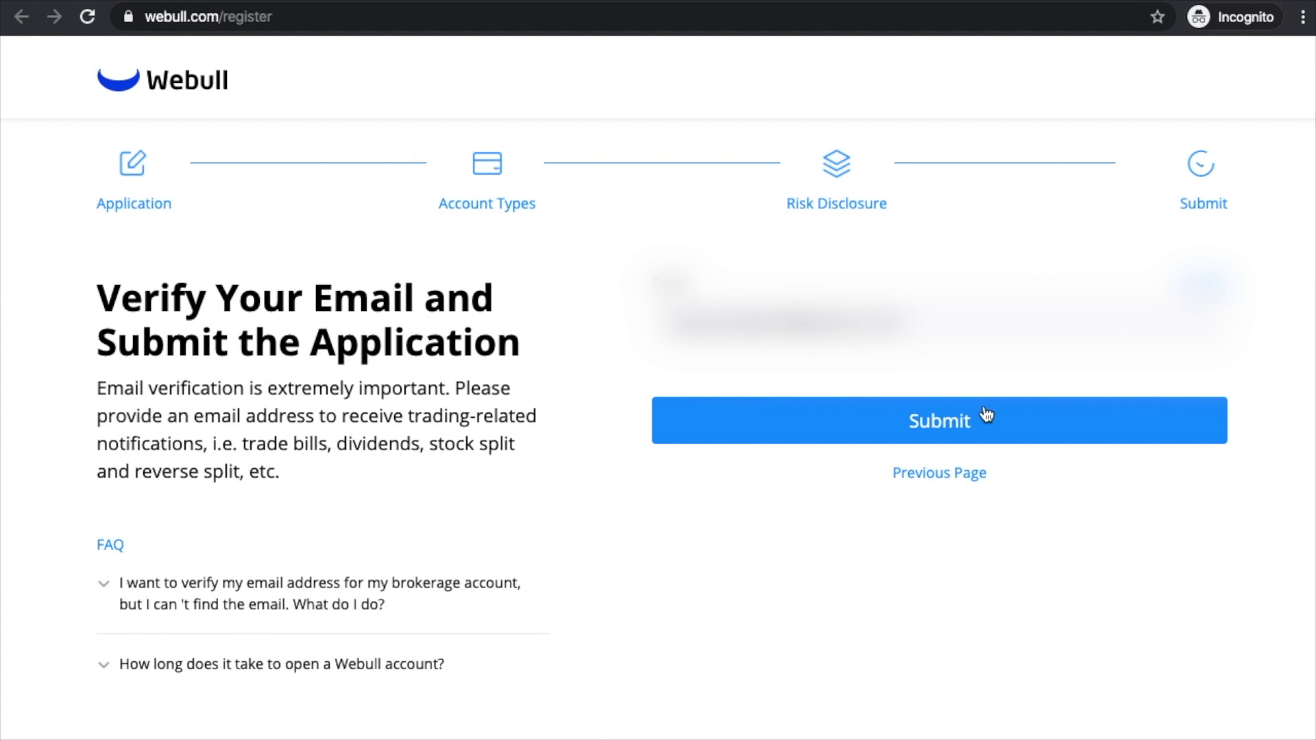
Submit the account application and finish on the congratulations page
left_click(944, 420)
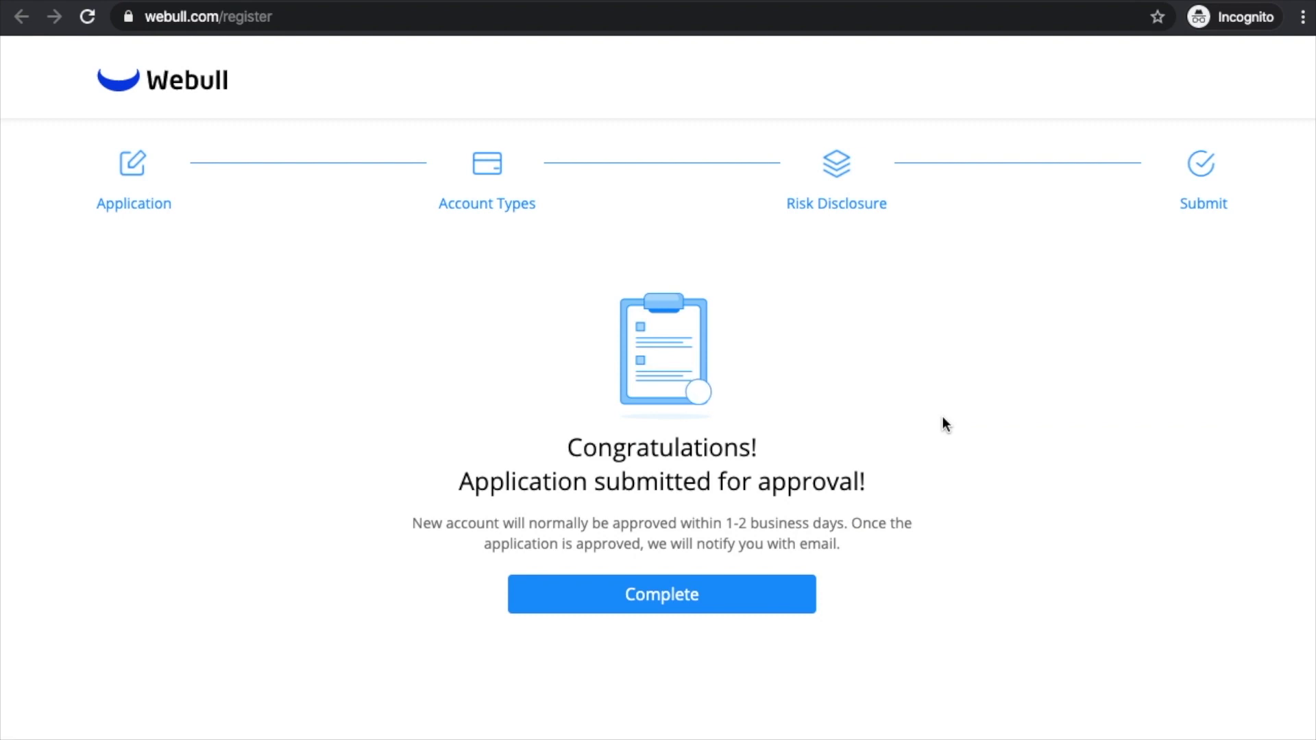
left_click(731, 598)
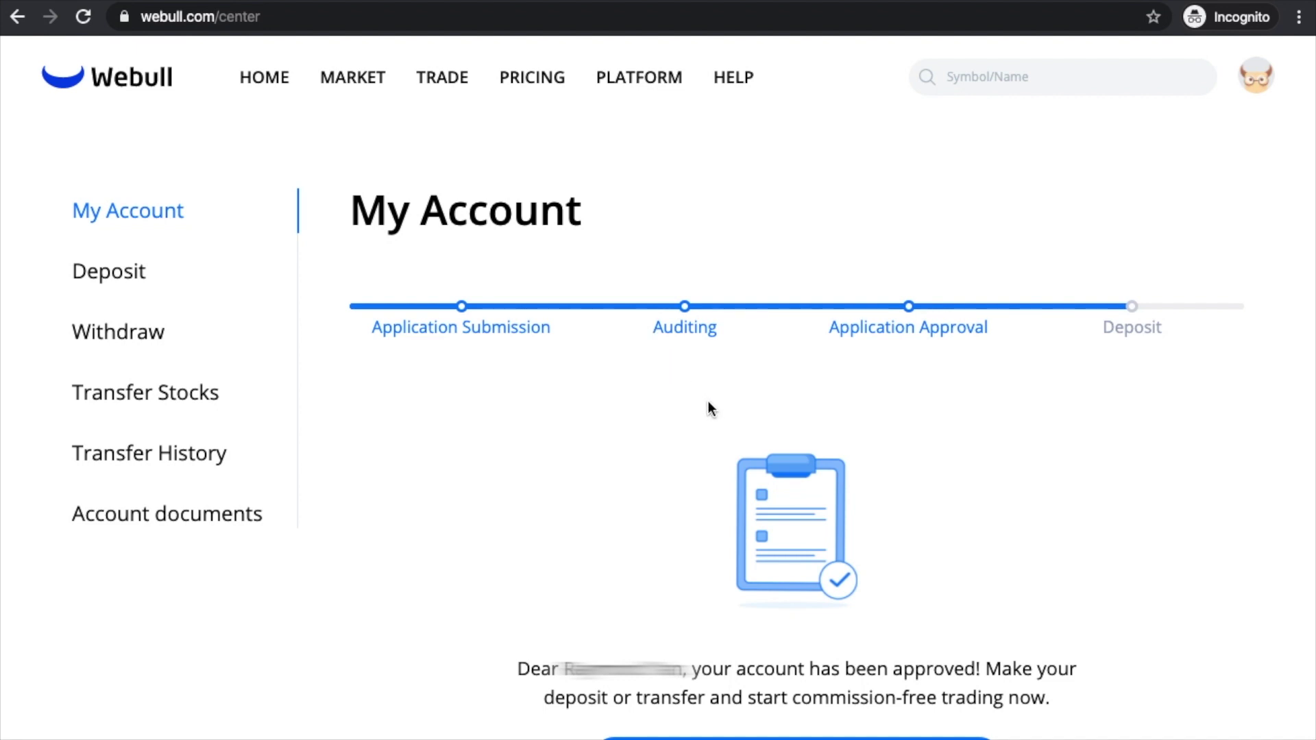
Start a deposit and choose Bank of America to link through Plaid
scroll(709, 403, "down", 3)
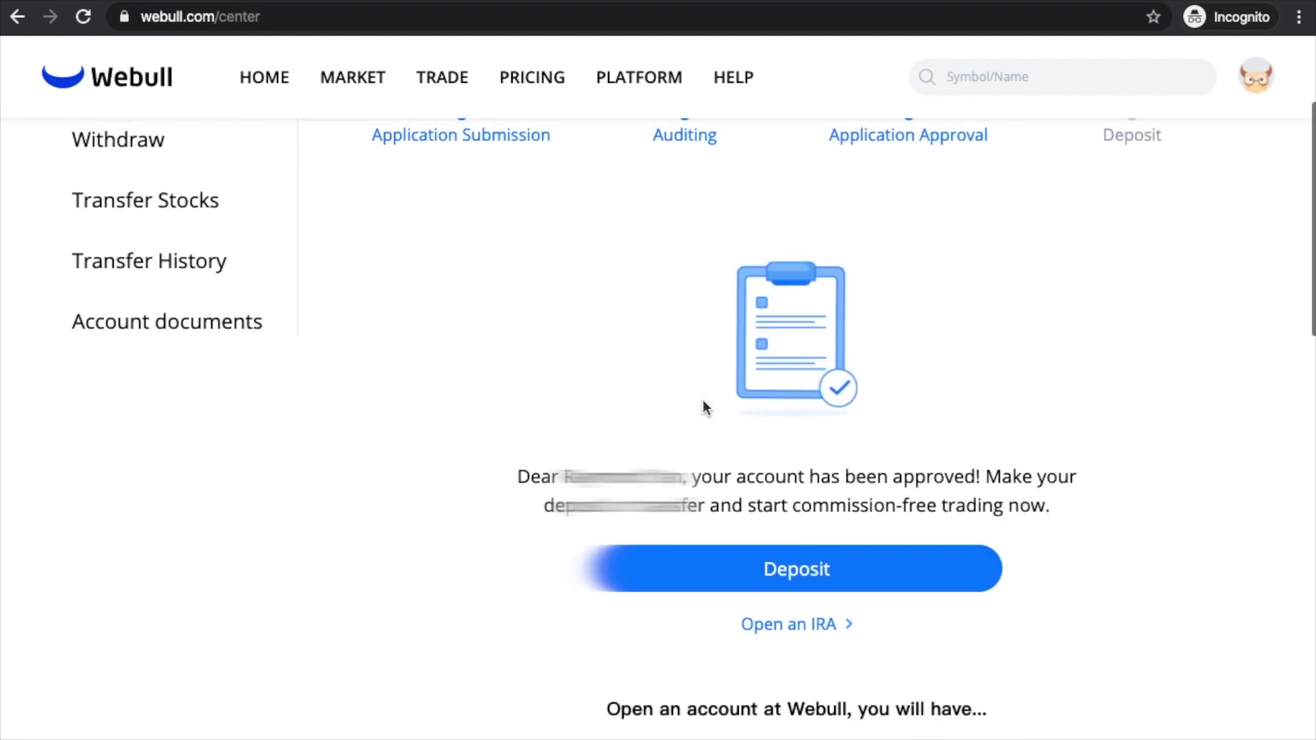
left_click(854, 580)
scroll(875, 458, "down", 5)
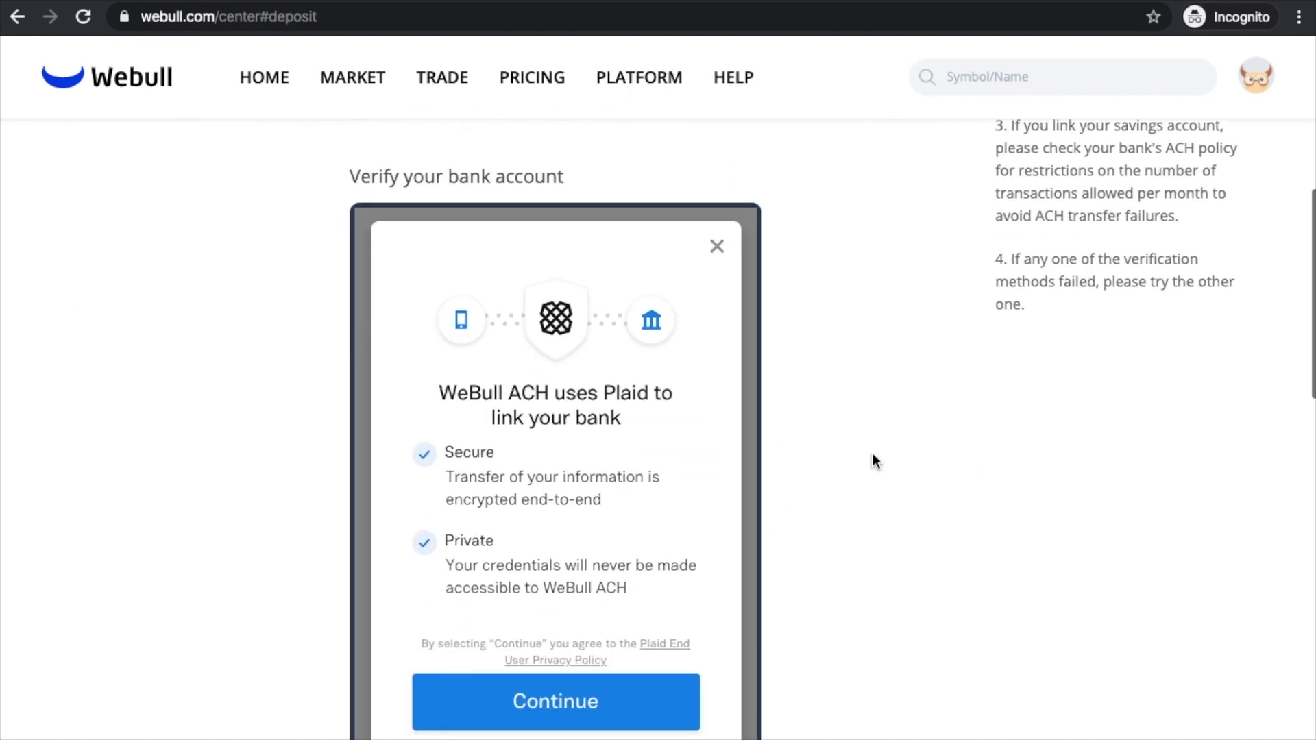
scroll(874, 454, "up", 2)
scroll(868, 455, "down", 1)
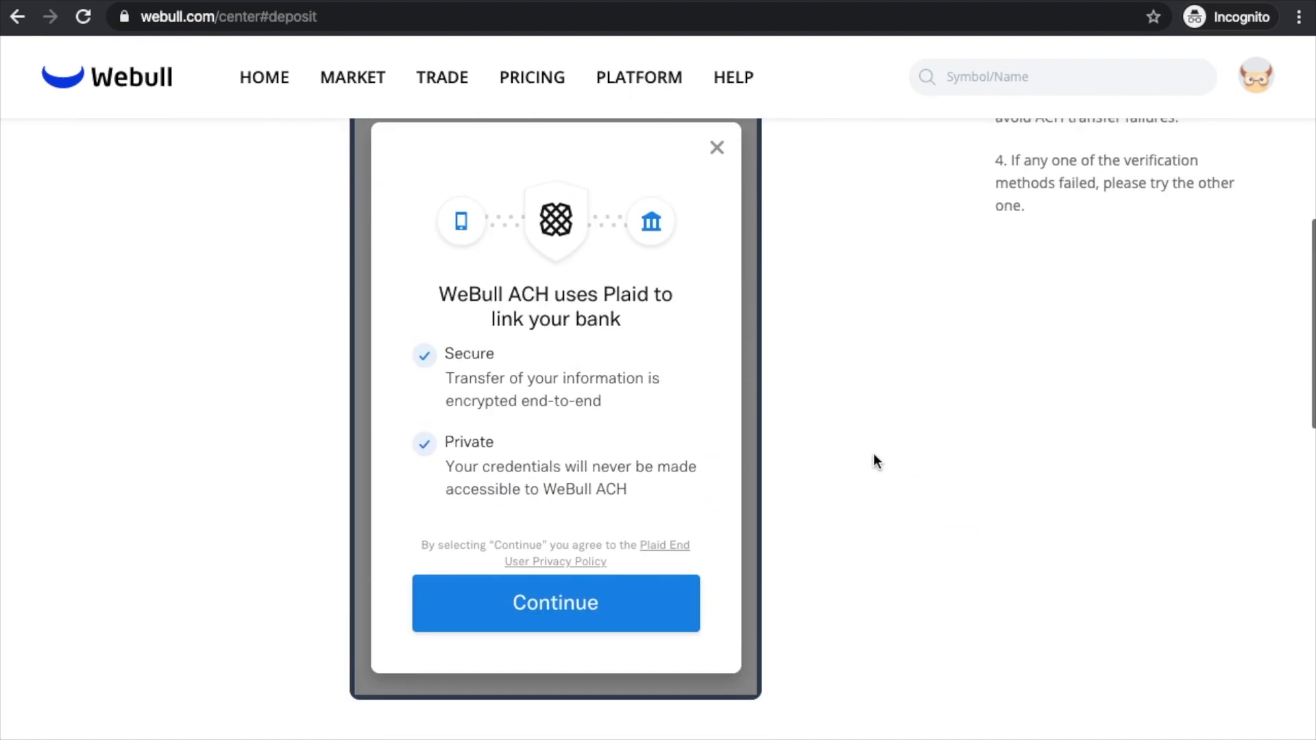
left_click(622, 619)
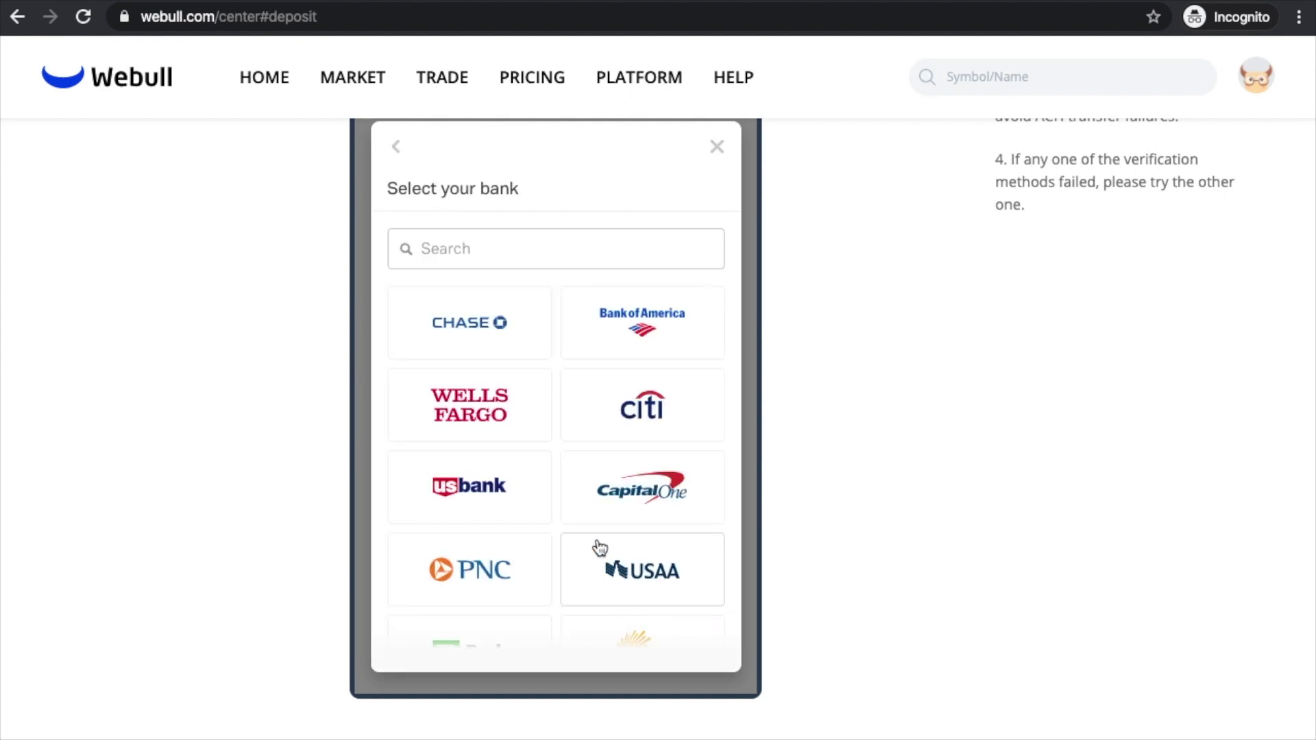
left_click(655, 334)
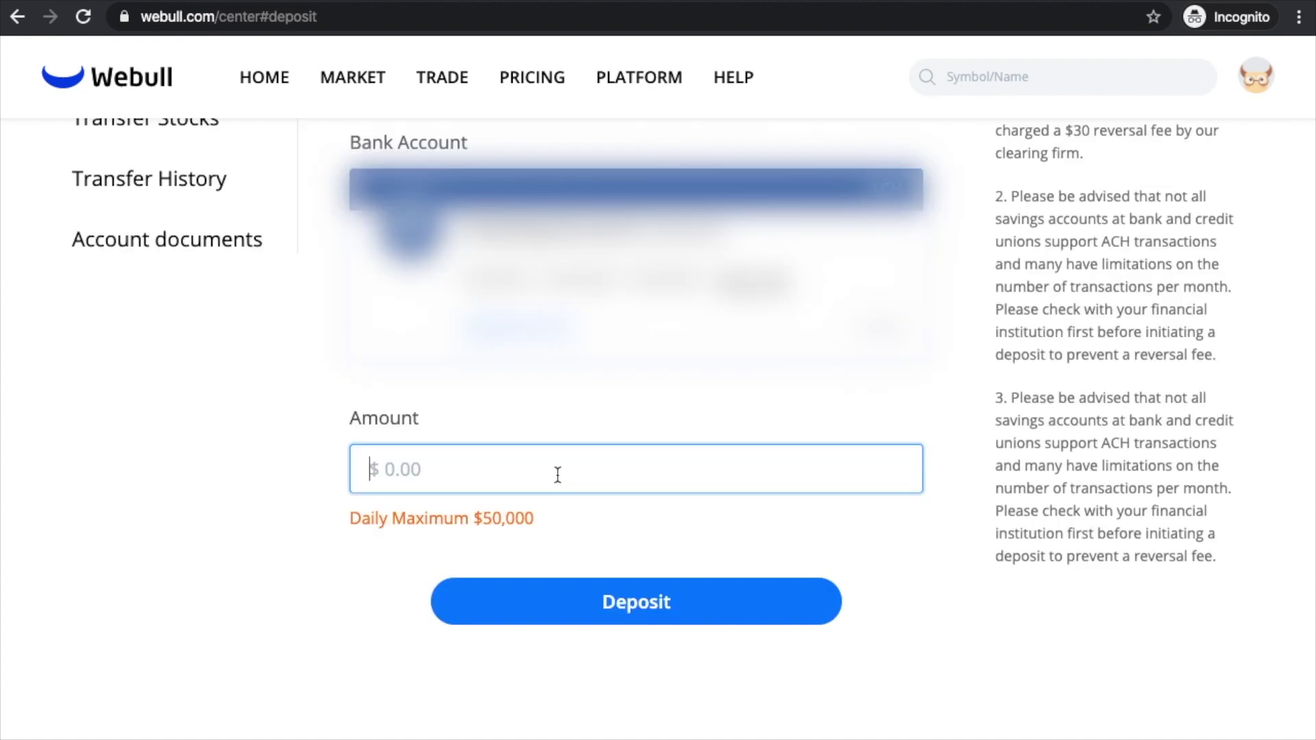
Enter a $100 deposit amount, then submit and confirm the $100.00 deposit
type("100")
left_click(603, 614)
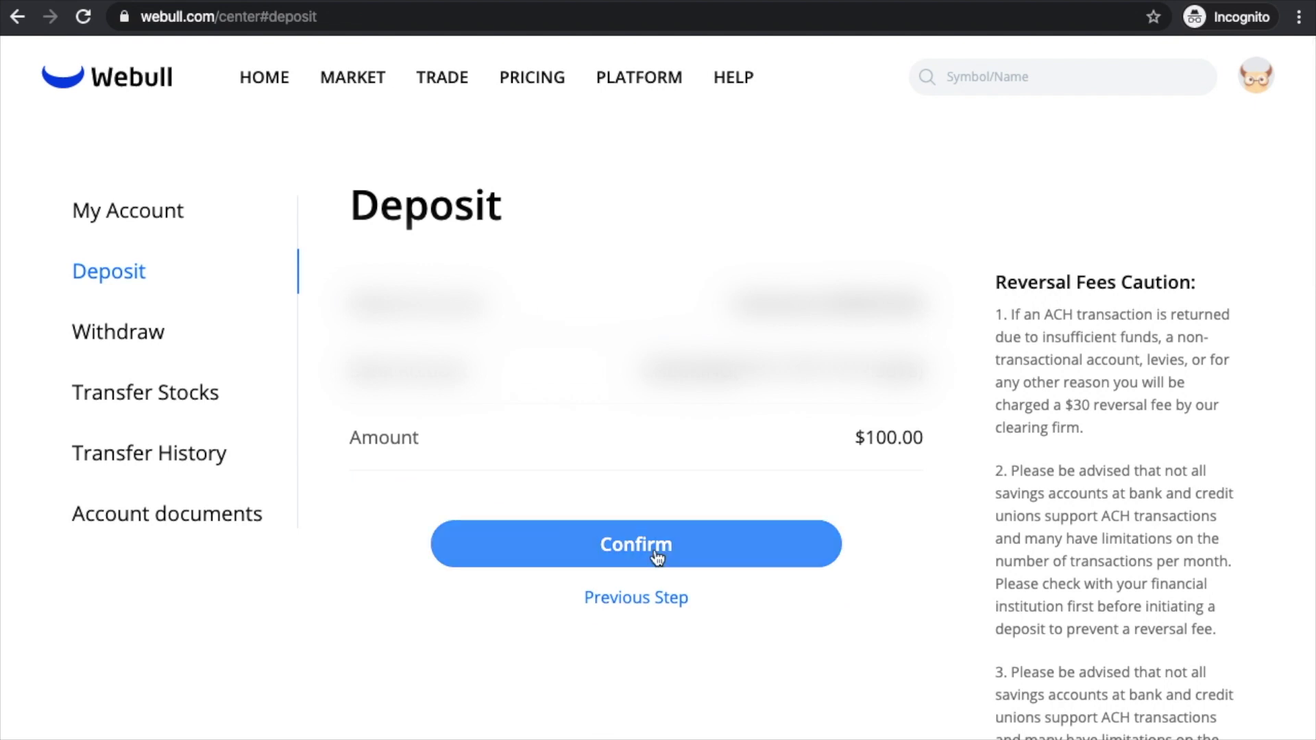
left_click(662, 546)
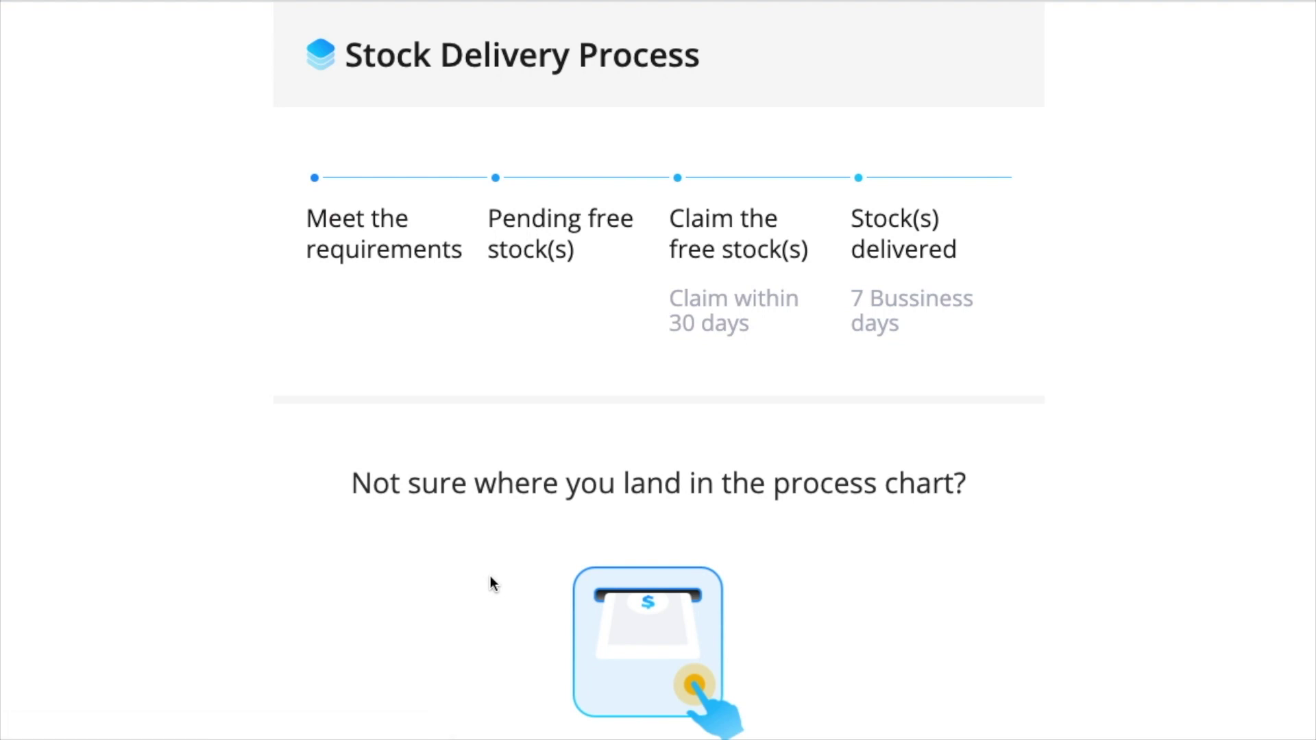
Check the free stock bonus status and claim the 2 unclaimed bonus stocks
scroll(491, 577, "down", 2)
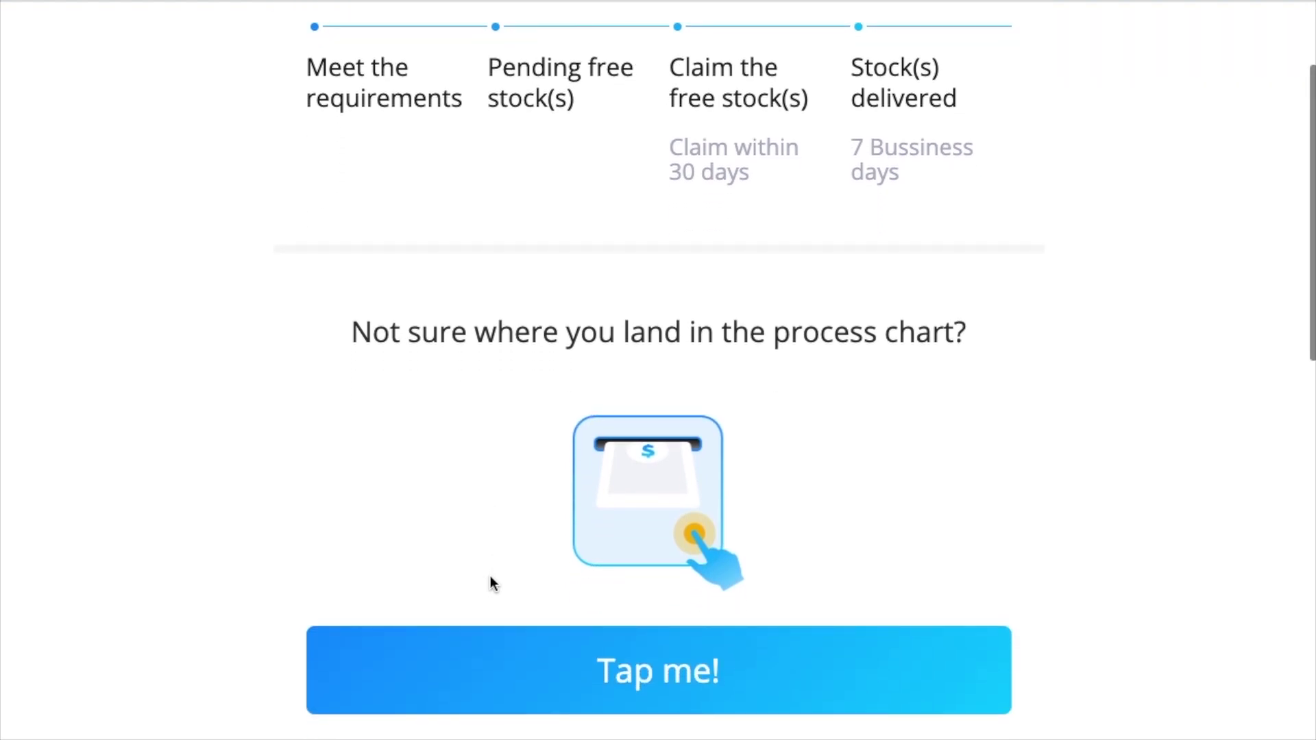
left_click(607, 685)
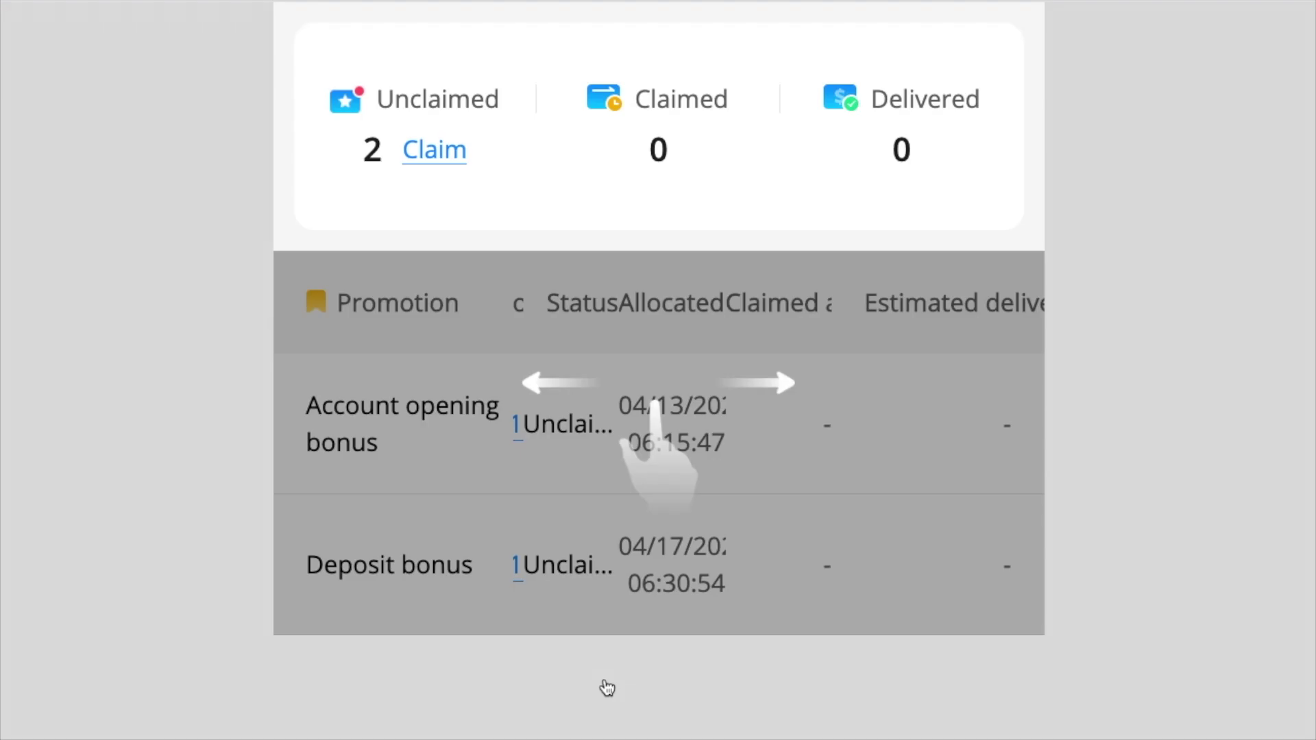
left_click(446, 154)
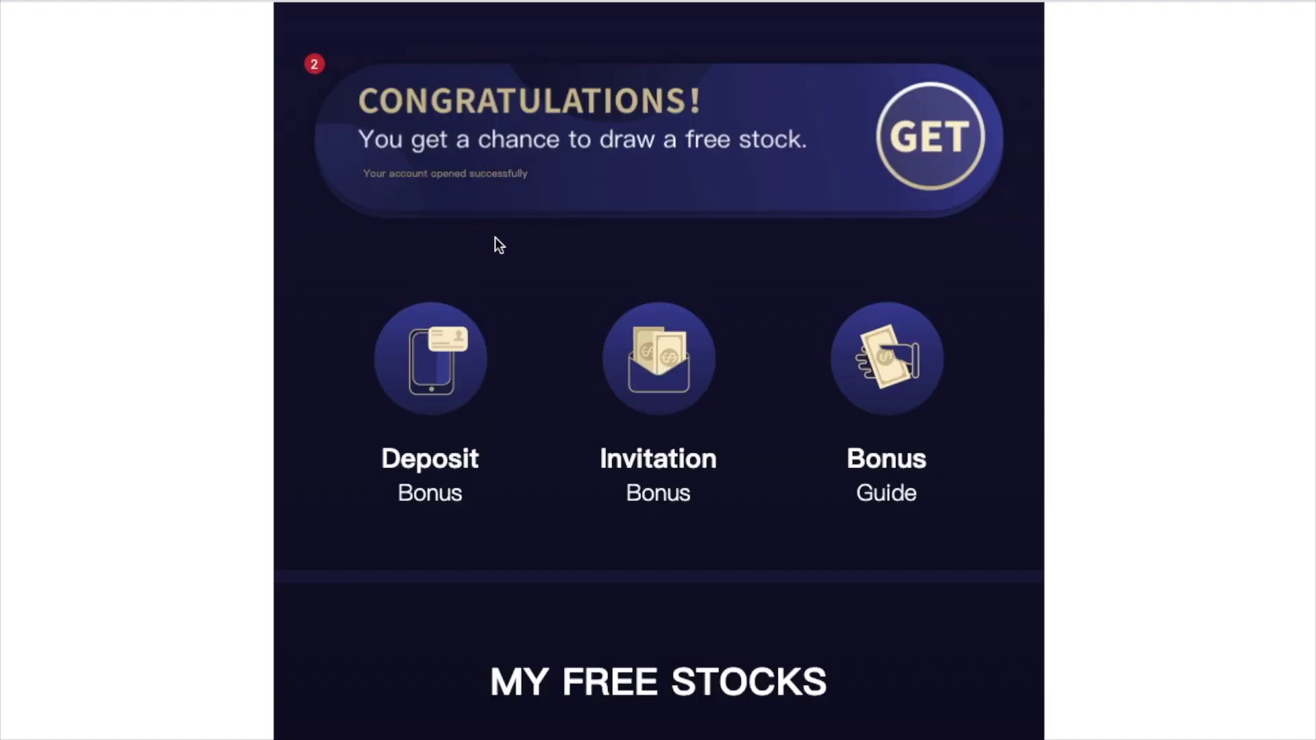
Draw the first free stock (1 SAN share, $2.07), dismiss it, then draw the second (1 SNAP share, $12.92)
left_click(841, 154)
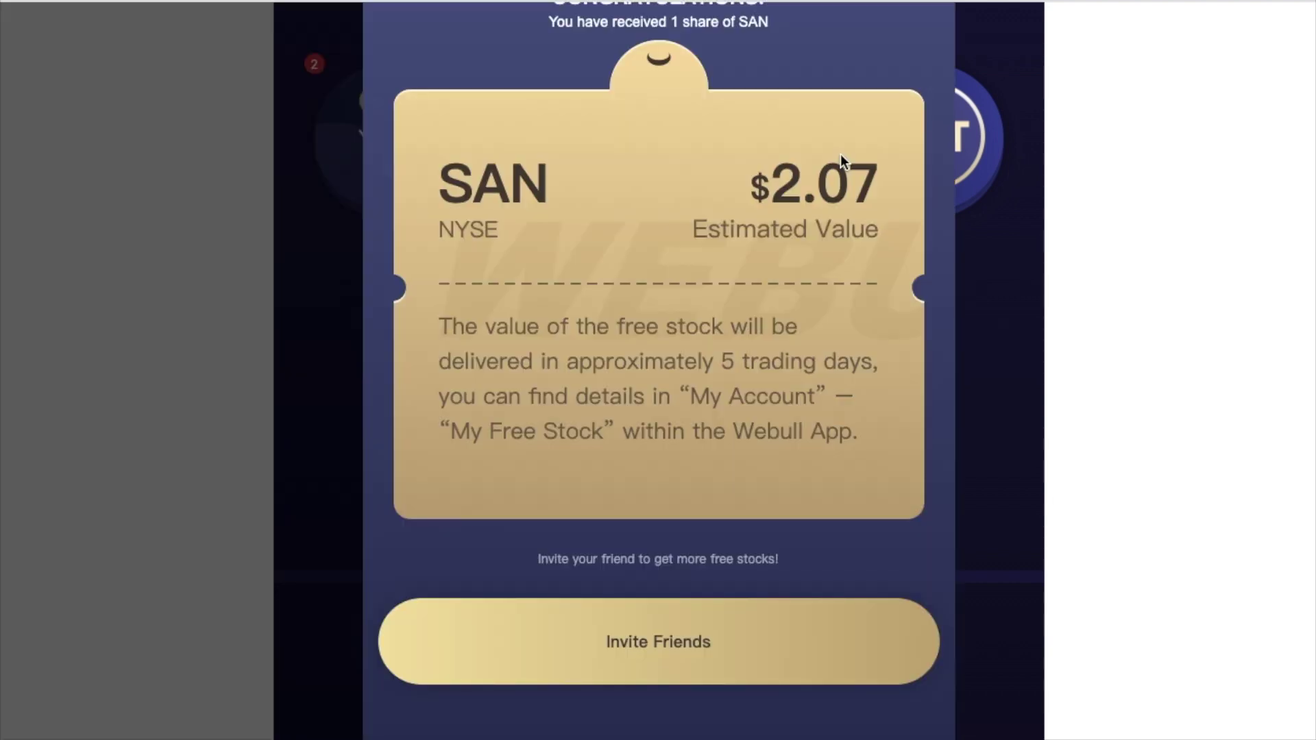
scroll(795, 274, "up", 2)
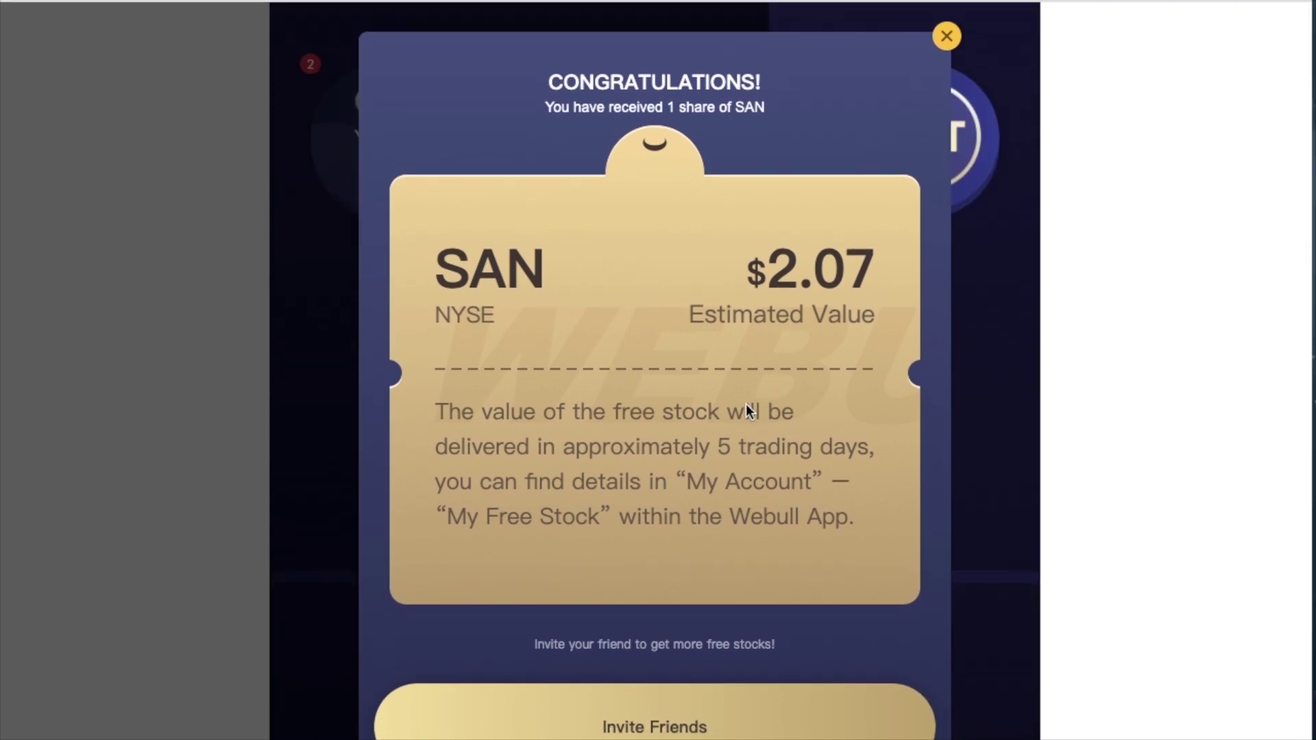
scroll(747, 405, "down", 1)
scroll(747, 404, "up", 1)
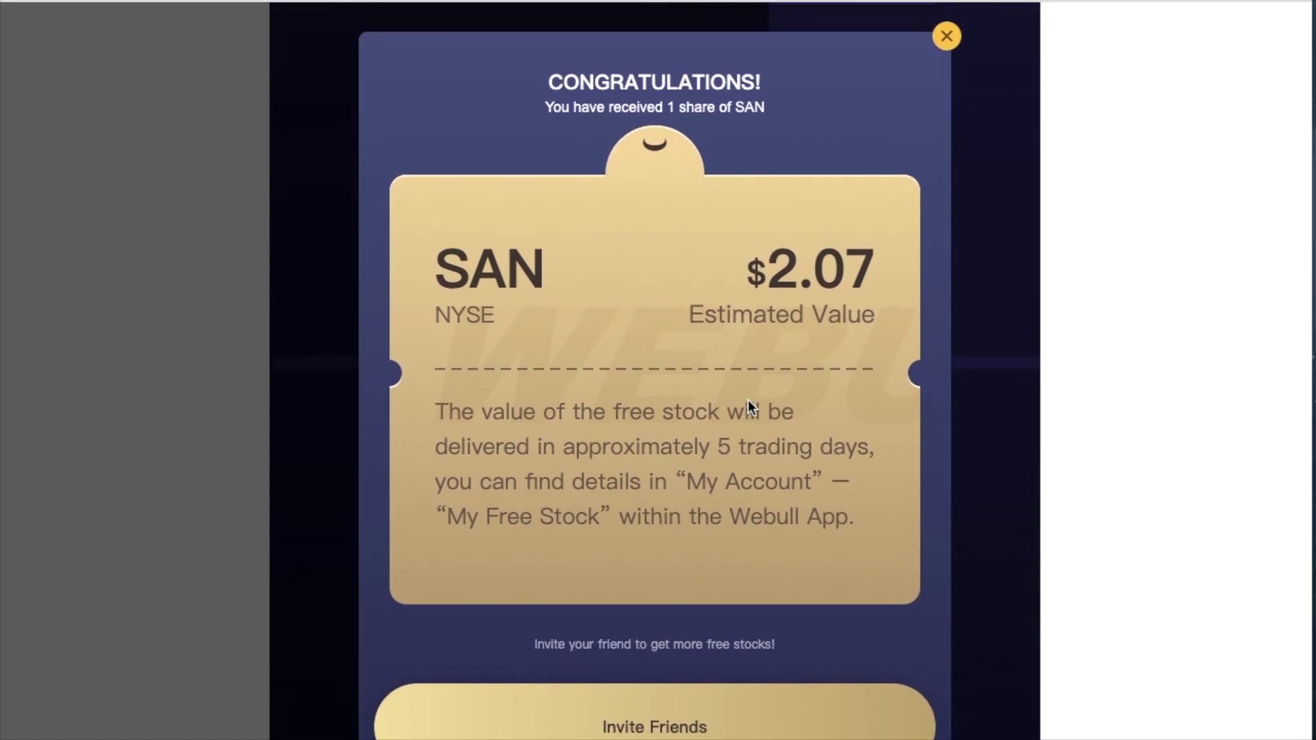
scroll(747, 400, "down", 1)
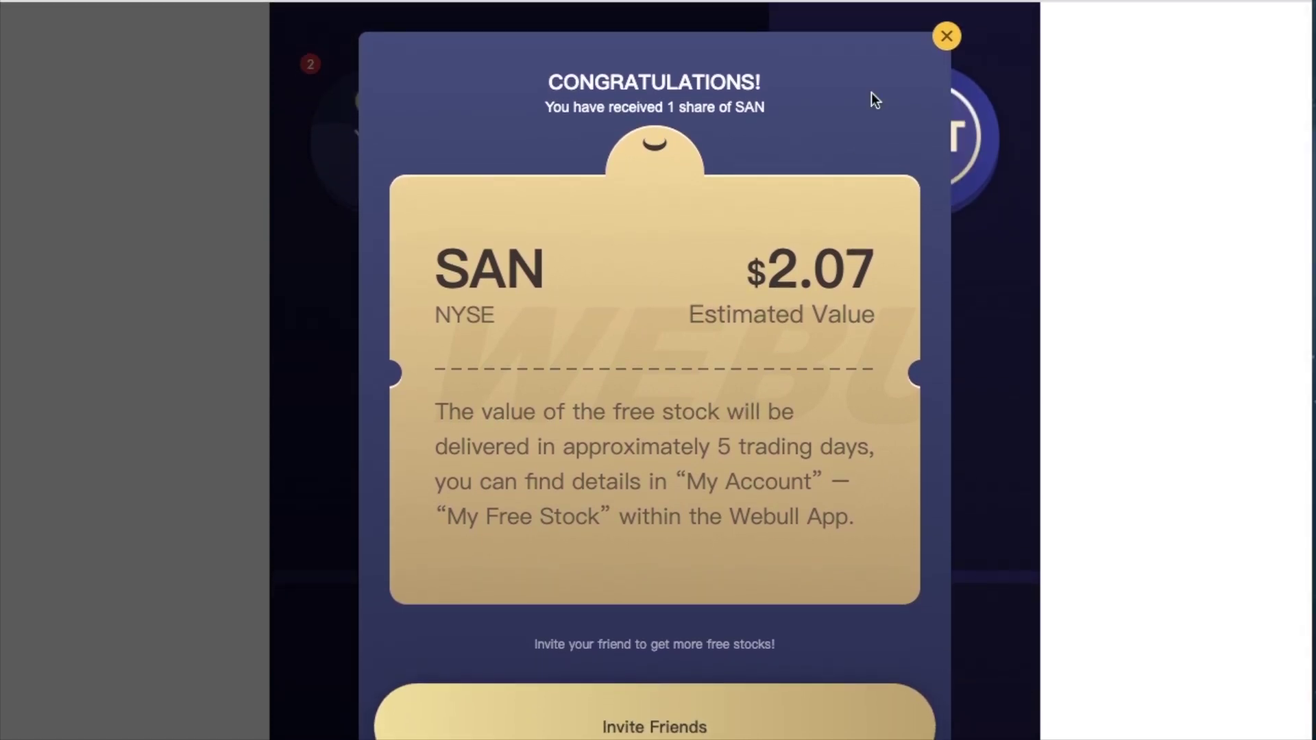
left_click(947, 37)
left_click(923, 147)
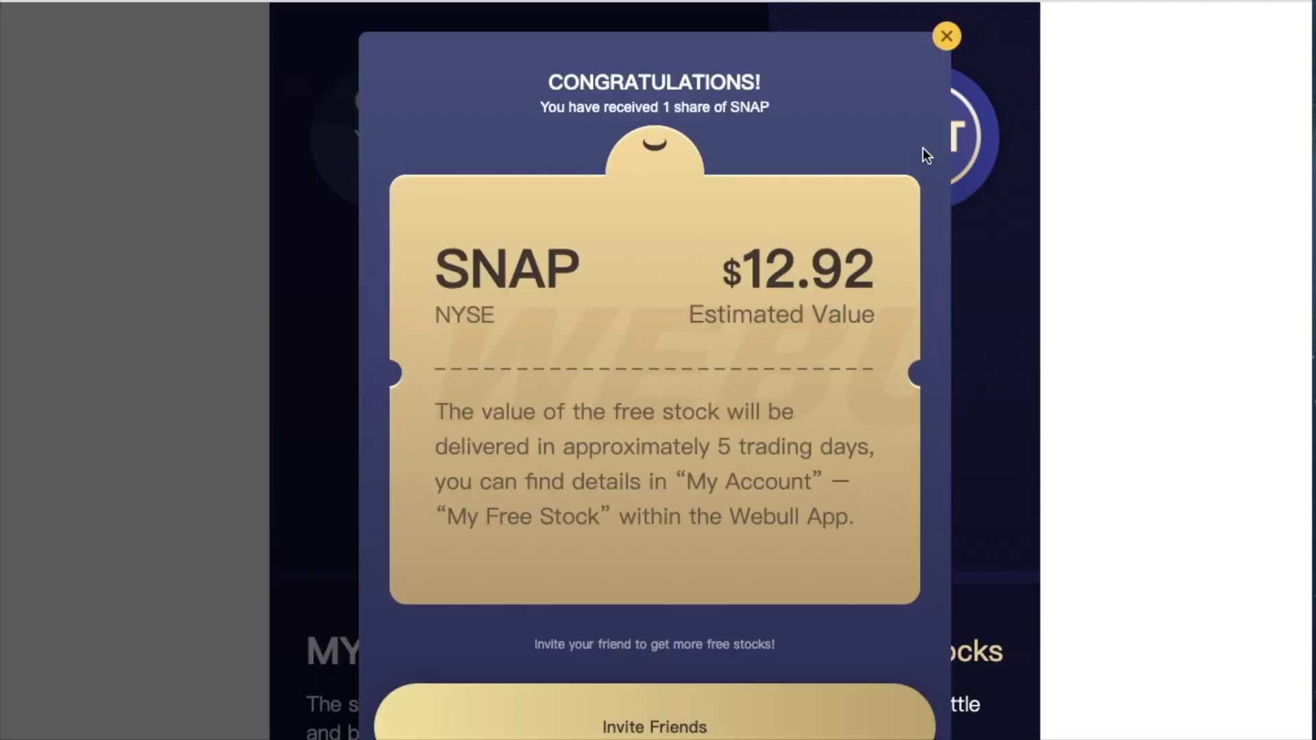